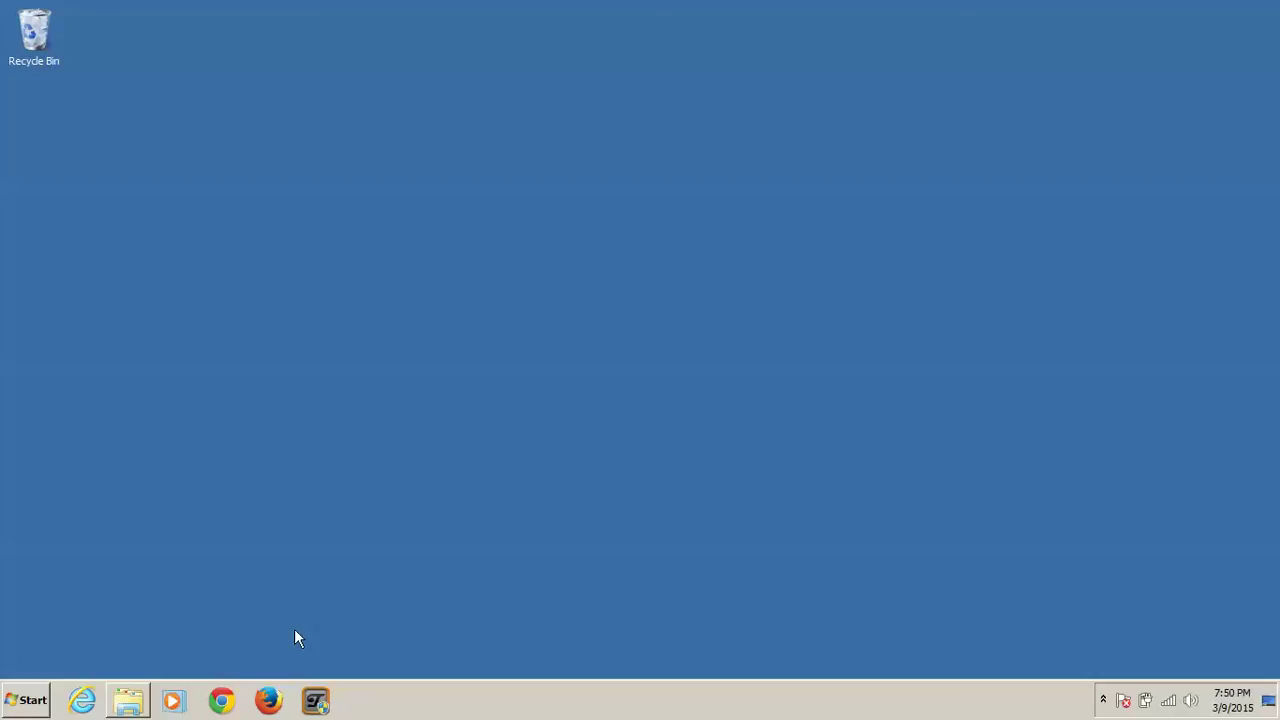
# Step: Launch Firefox, search Google for 'axcrypt', and open the Axantum AxCrypt result
pyautogui.click(270, 702)
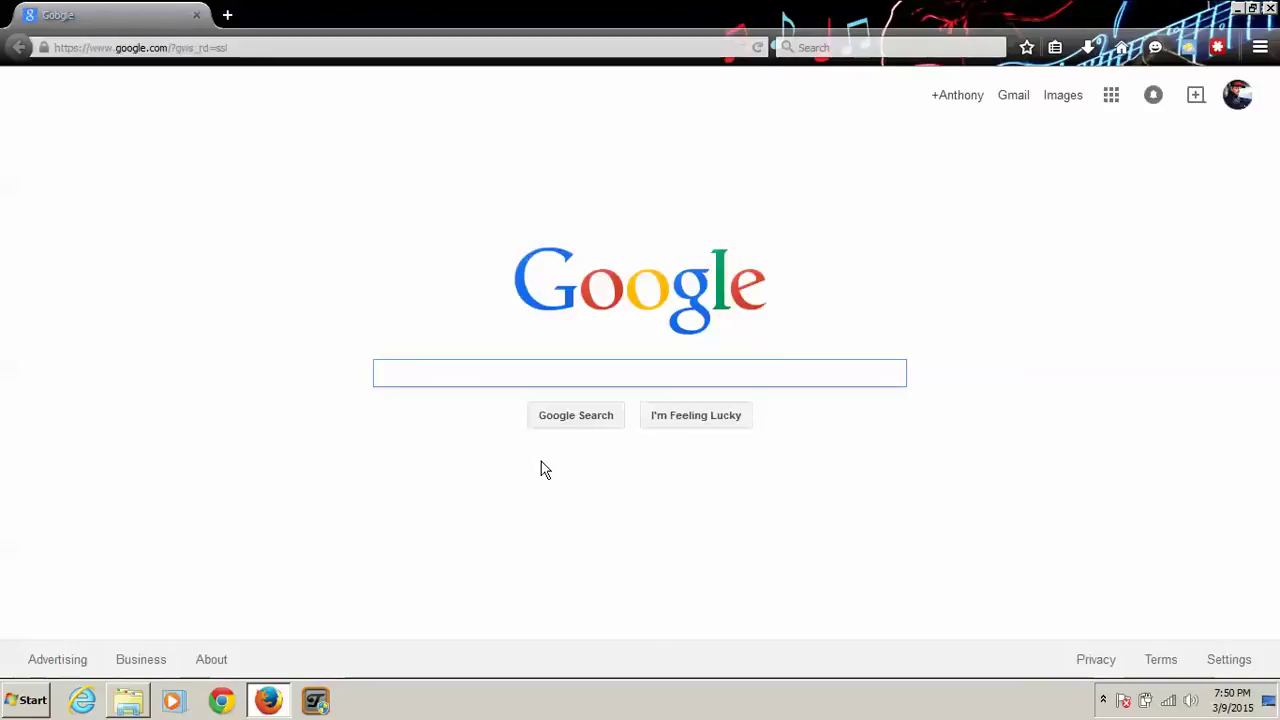
pyautogui.write('axcry')
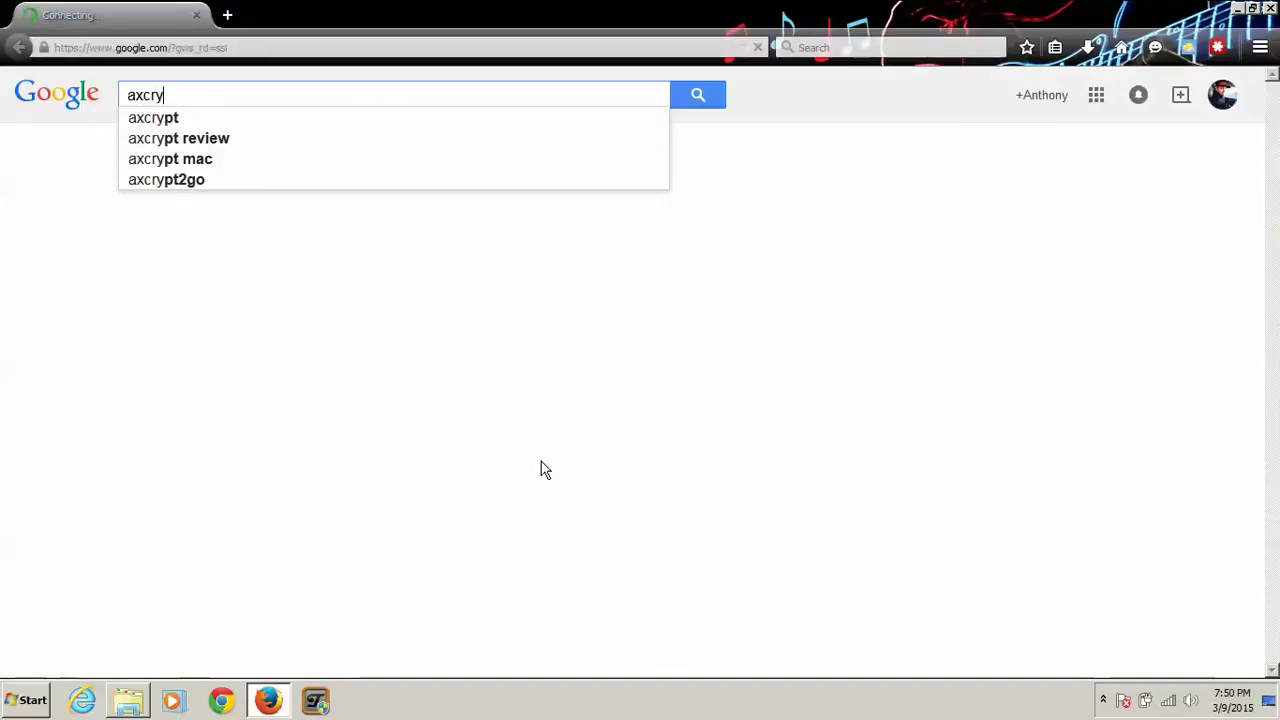
pyautogui.write('pt')
pyautogui.press('Return')
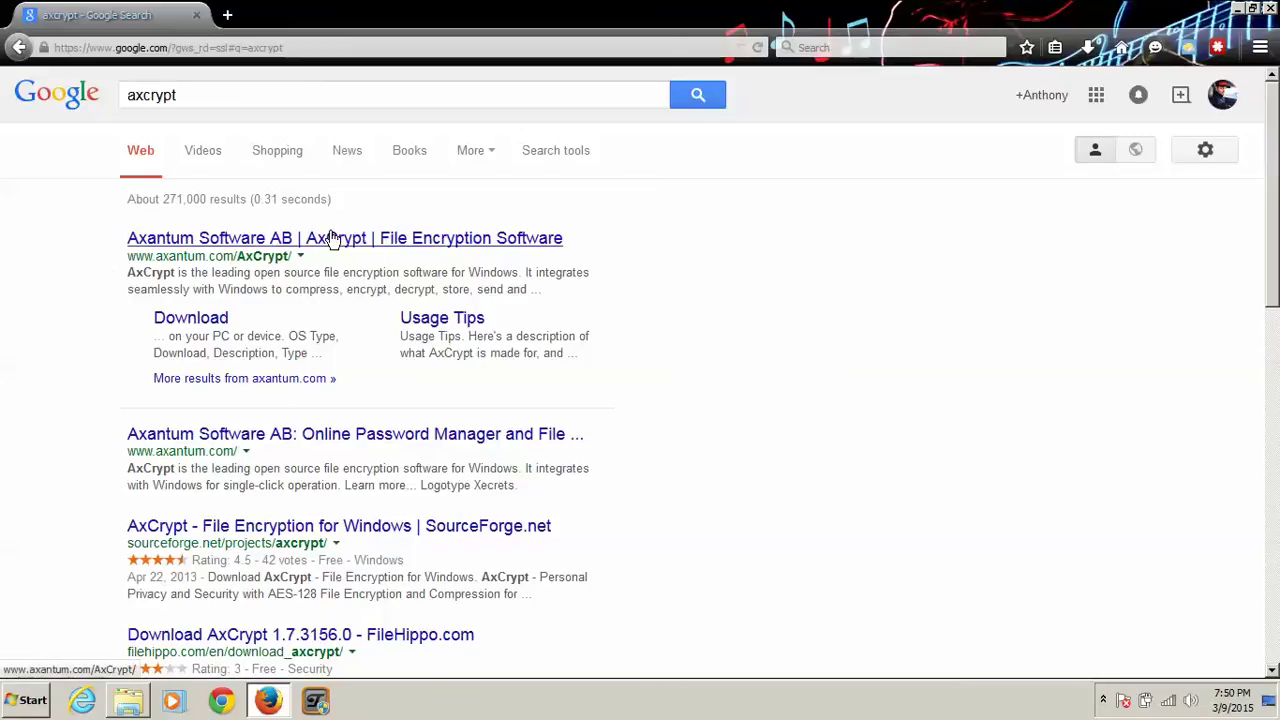
pyautogui.click(333, 238)
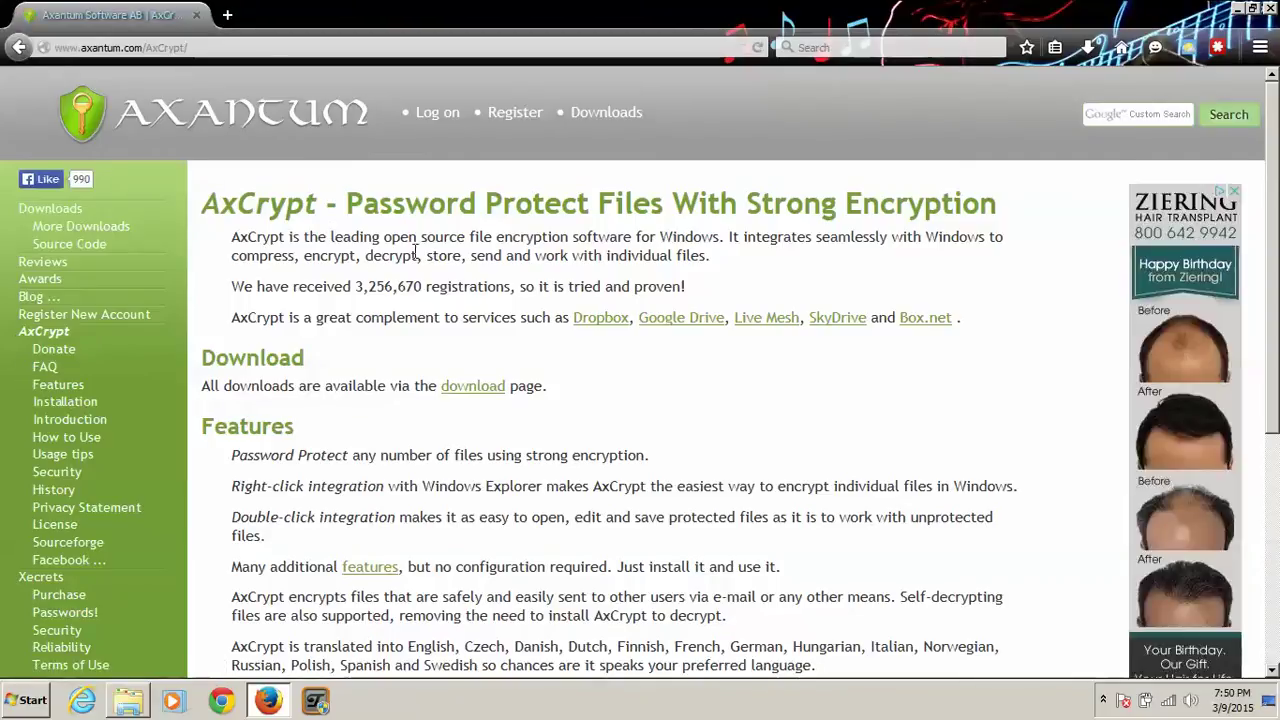
pyautogui.scroll(-5, 370, 257)
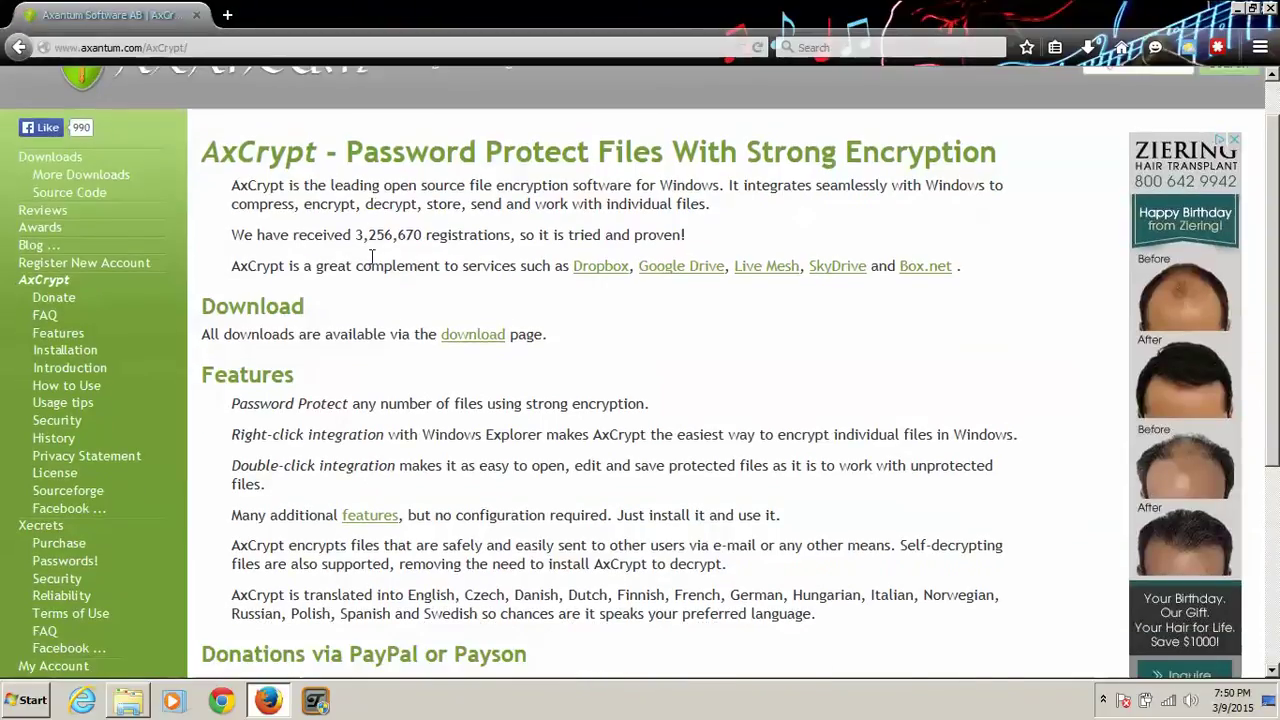
pyautogui.scroll(-1, 370, 257)
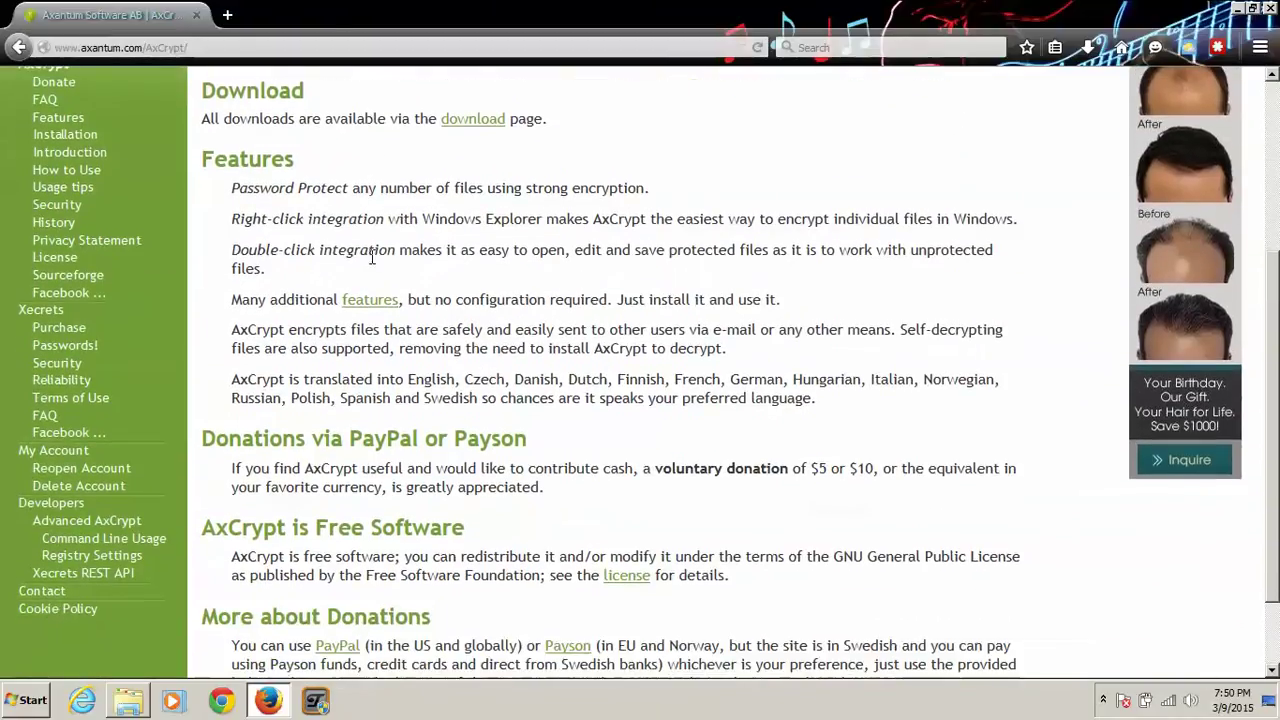
pyautogui.scroll(3, 479, 449)
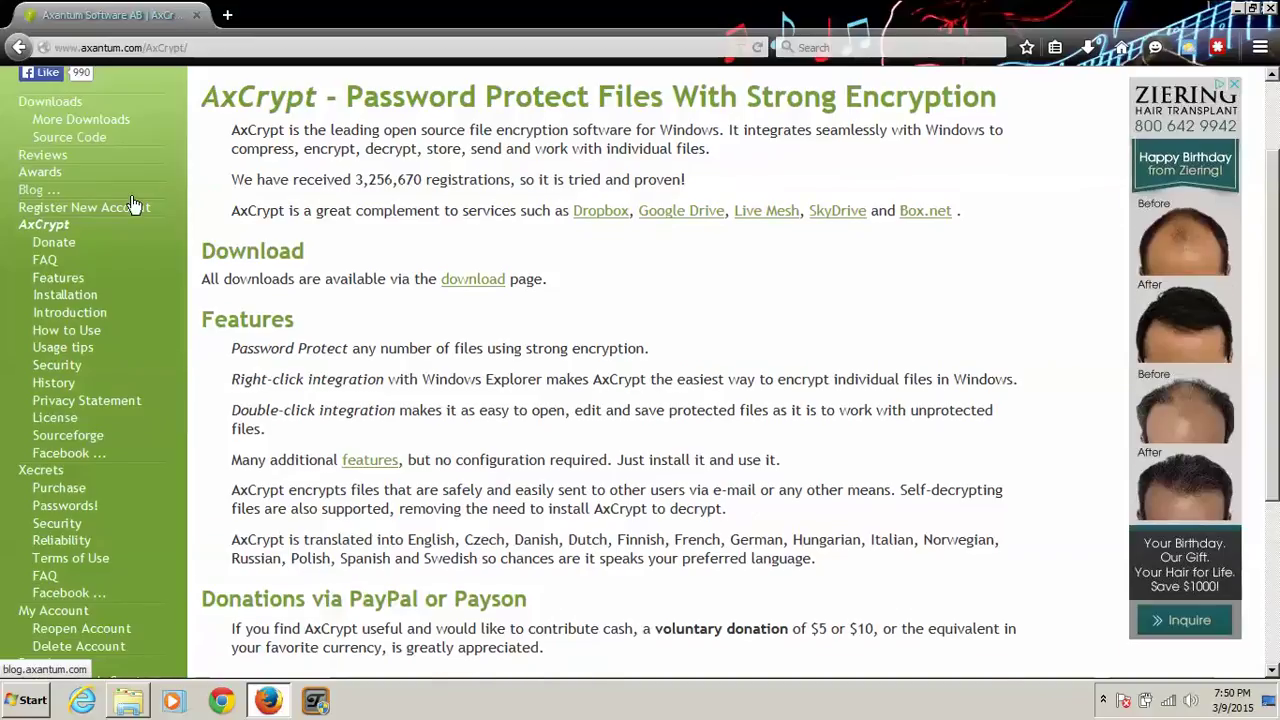
pyautogui.scroll(1, 120, 200)
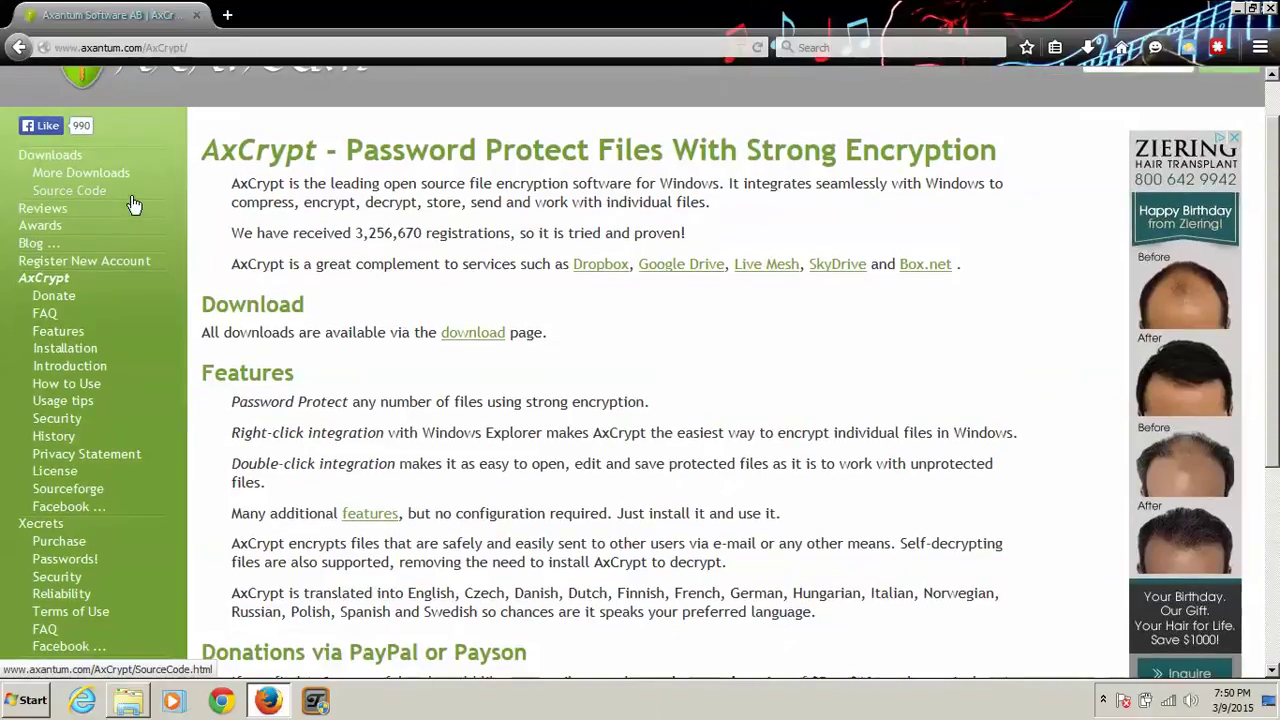
pyautogui.click(69, 176)
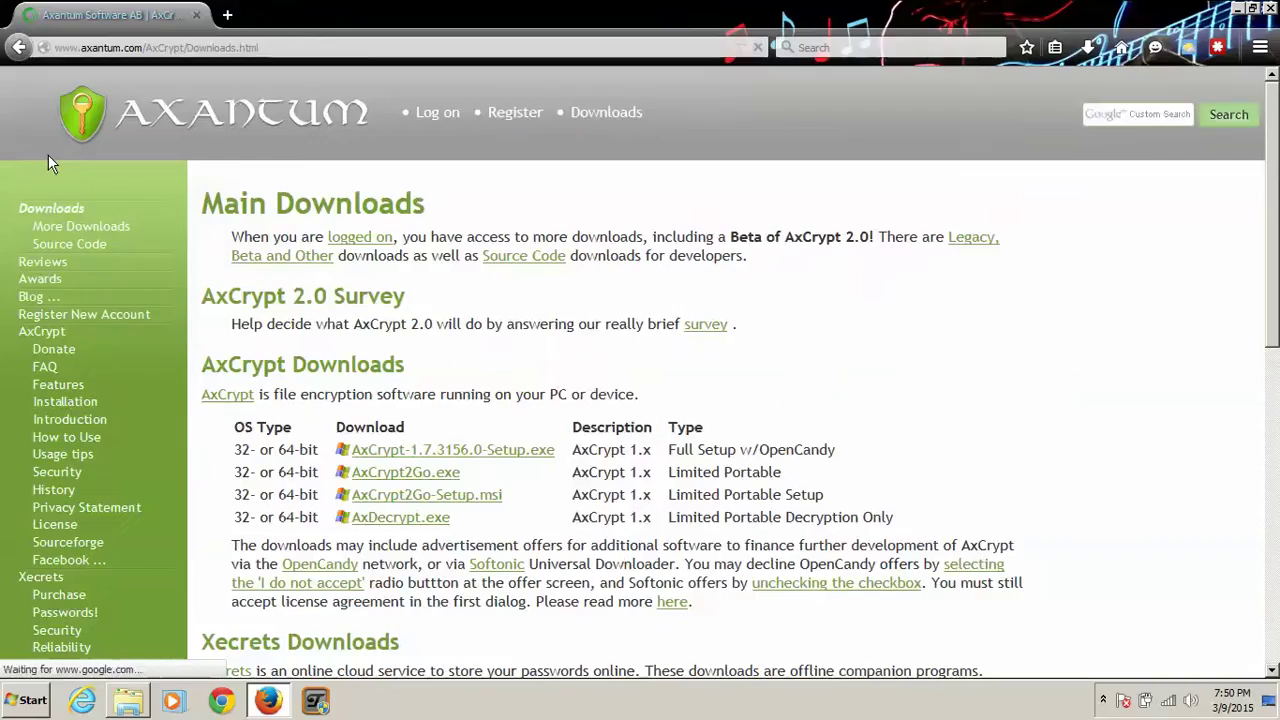
# Step: Download and save the AxCrypt-1.7.3156.0-Setup.exe full installer (3.3 MB)
pyautogui.scroll(-3, 48, 162)
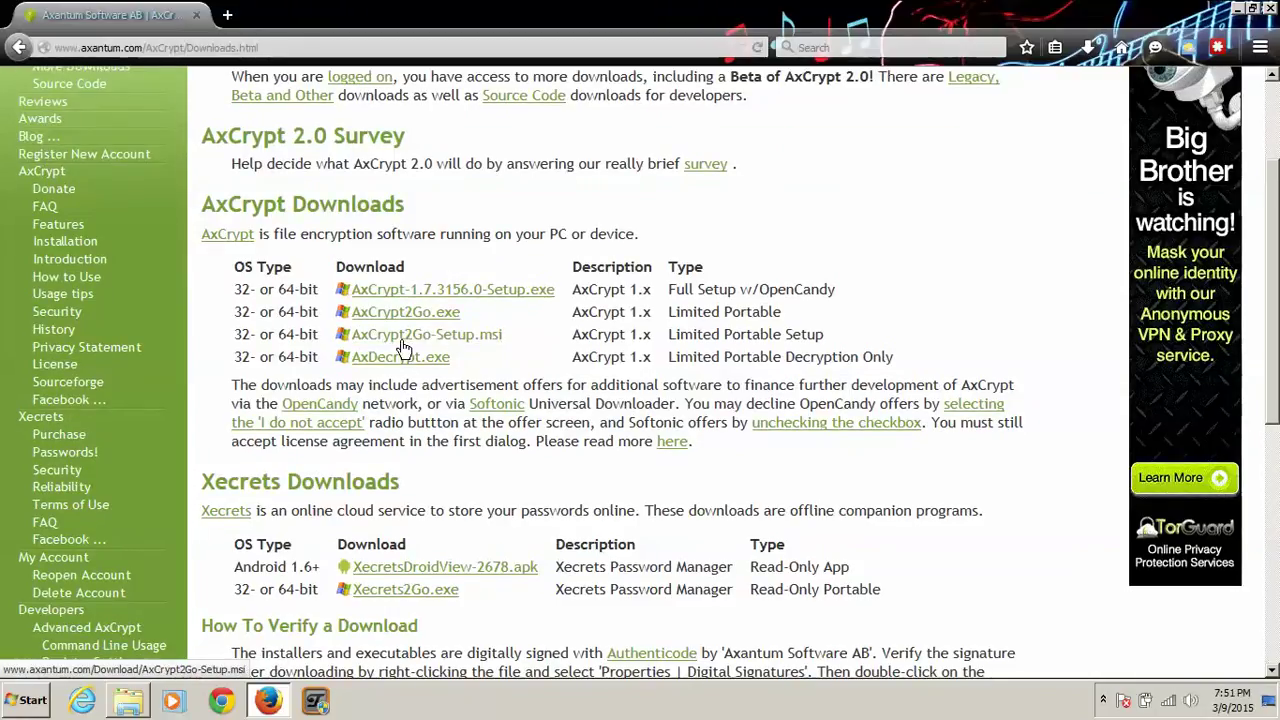
pyautogui.scroll(1, 403, 347)
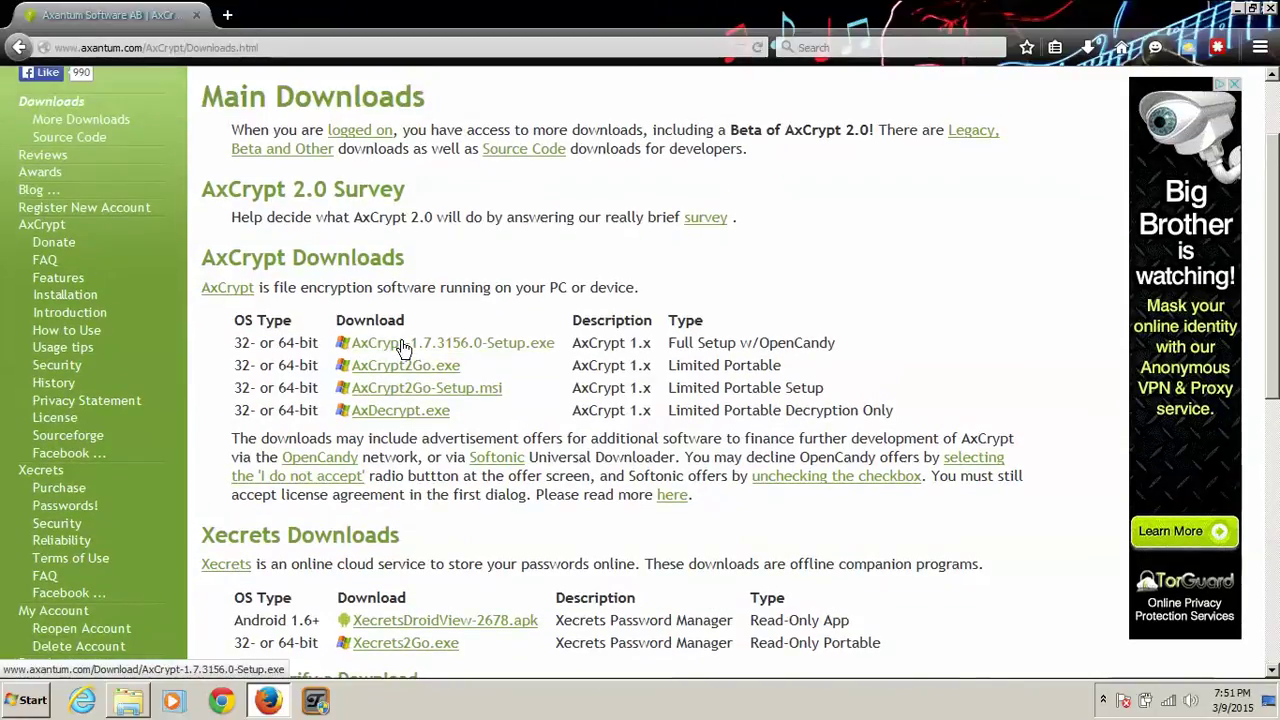
pyautogui.click(468, 346)
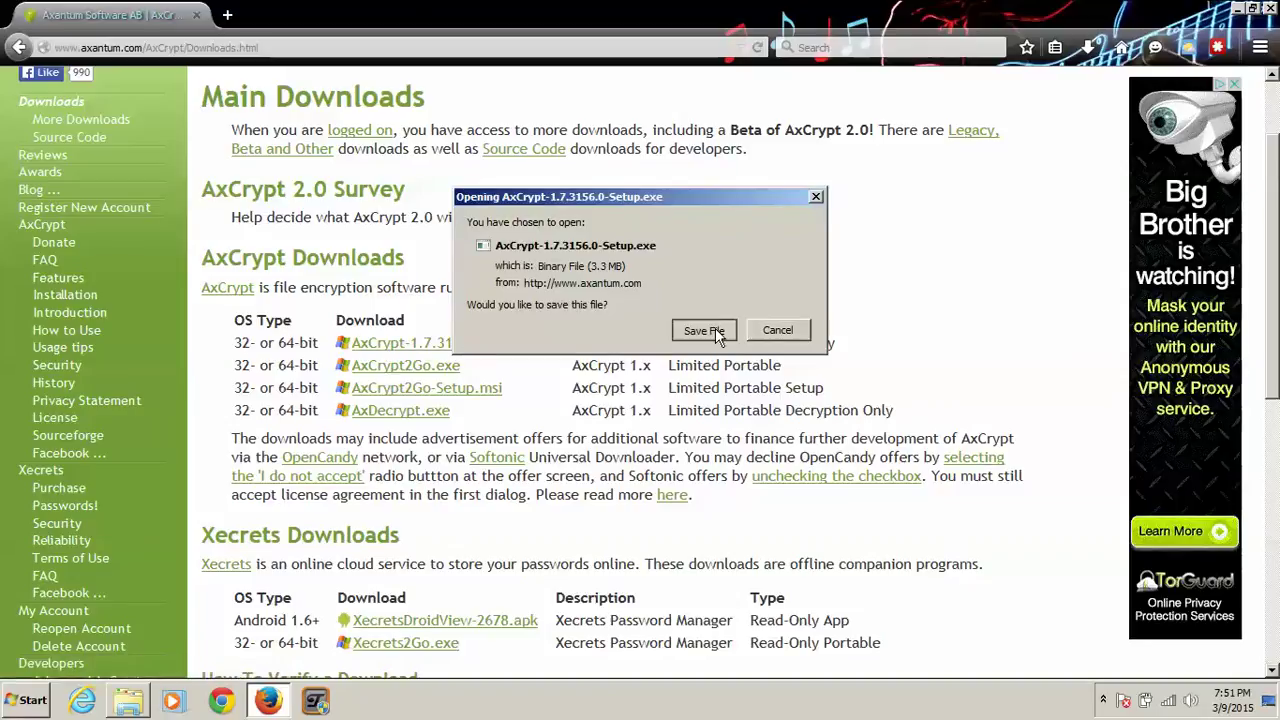
pyautogui.click(712, 330)
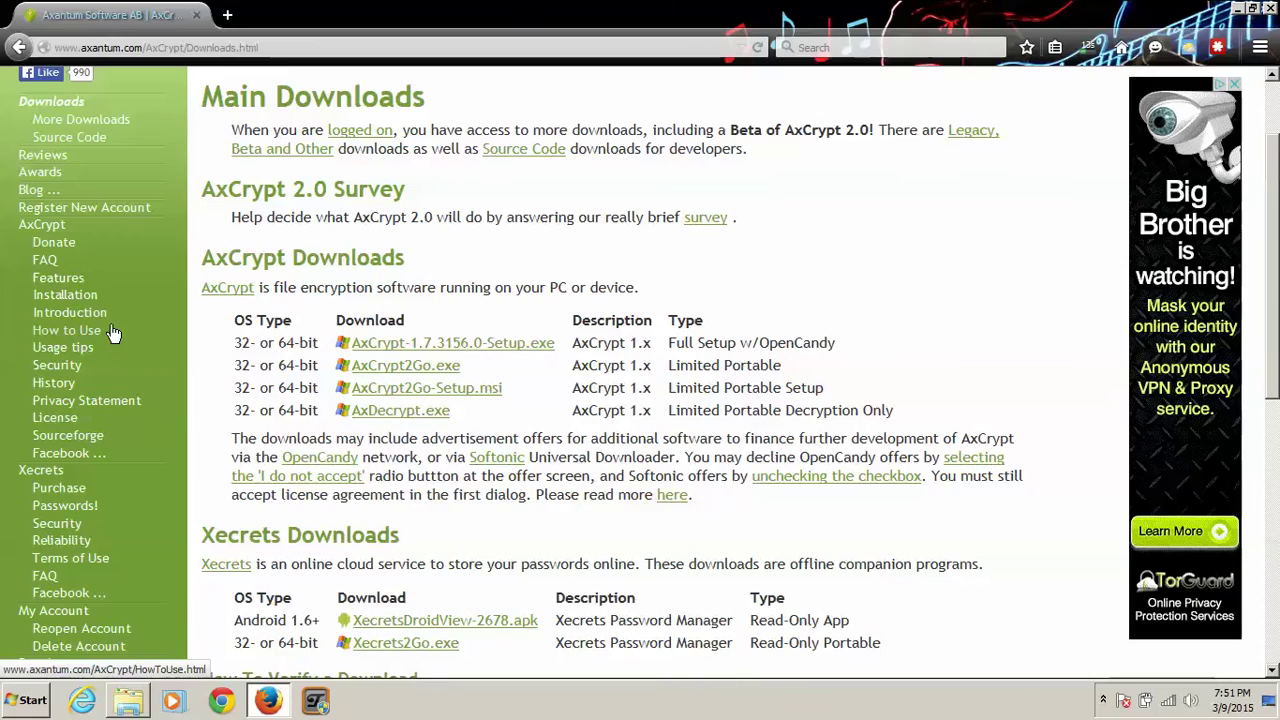
pyautogui.scroll(-5, 113, 333)
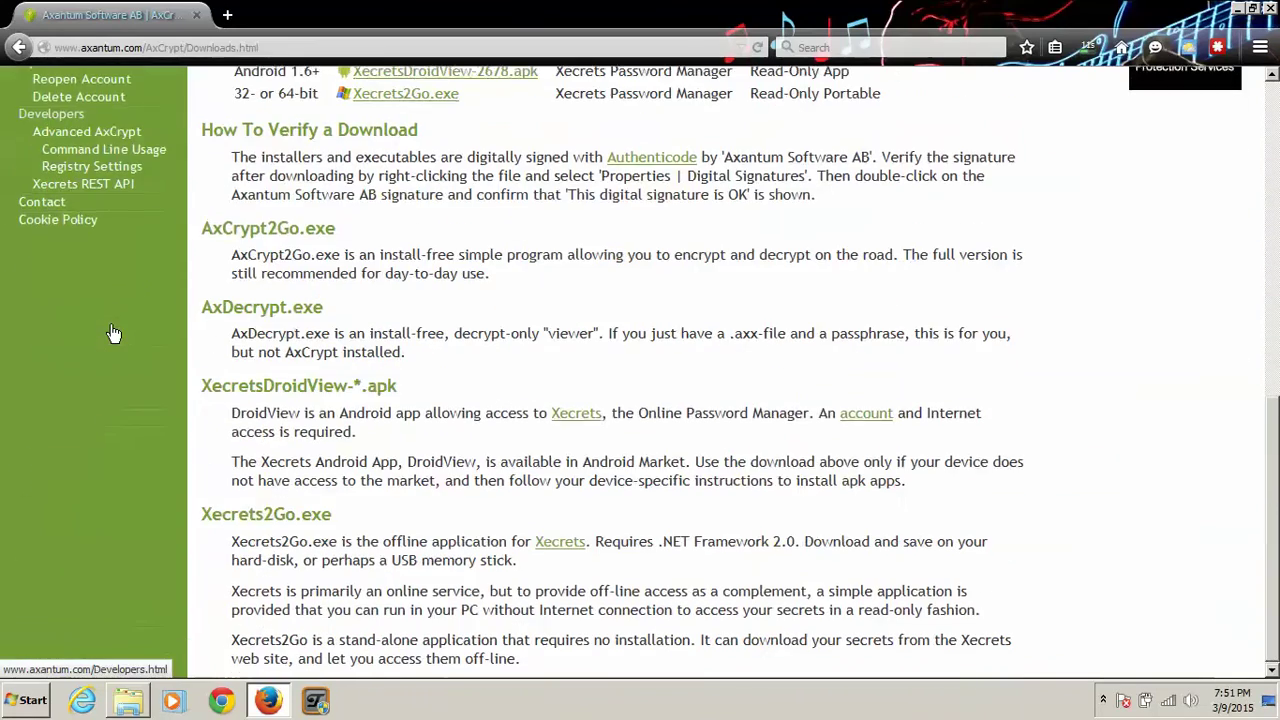
pyautogui.scroll(1, 113, 333)
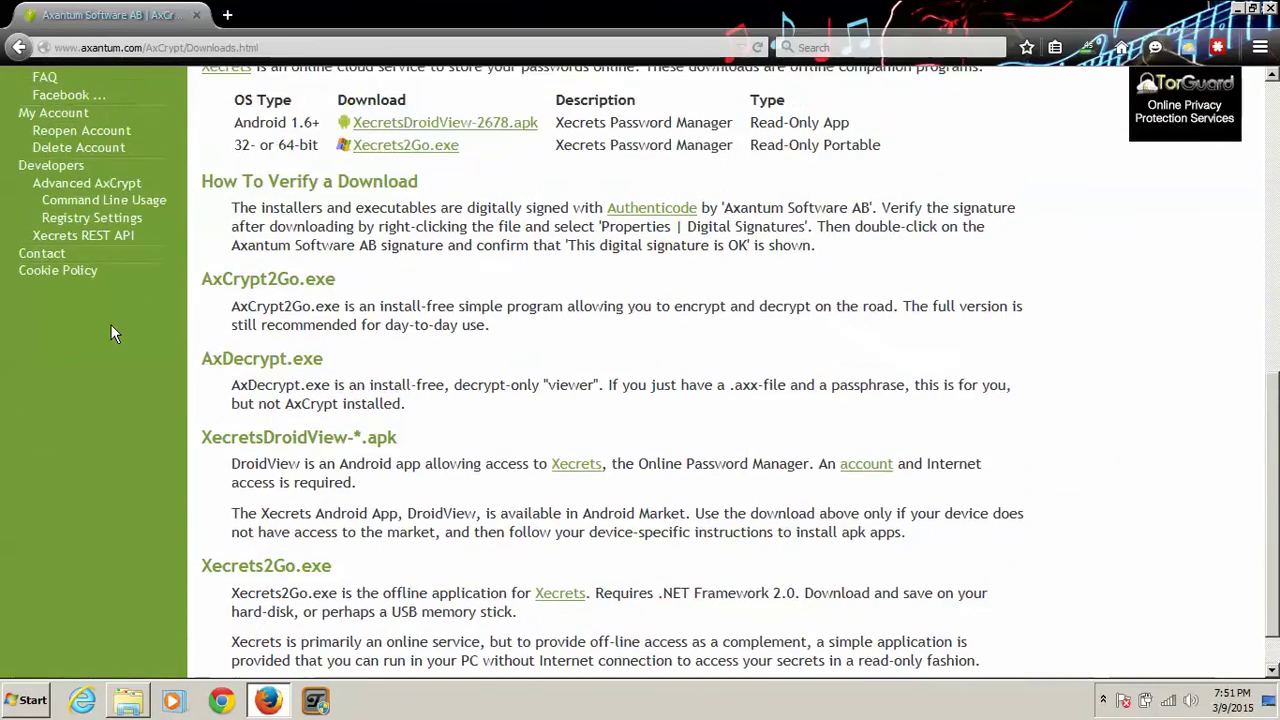
pyautogui.scroll(5, 112, 333)
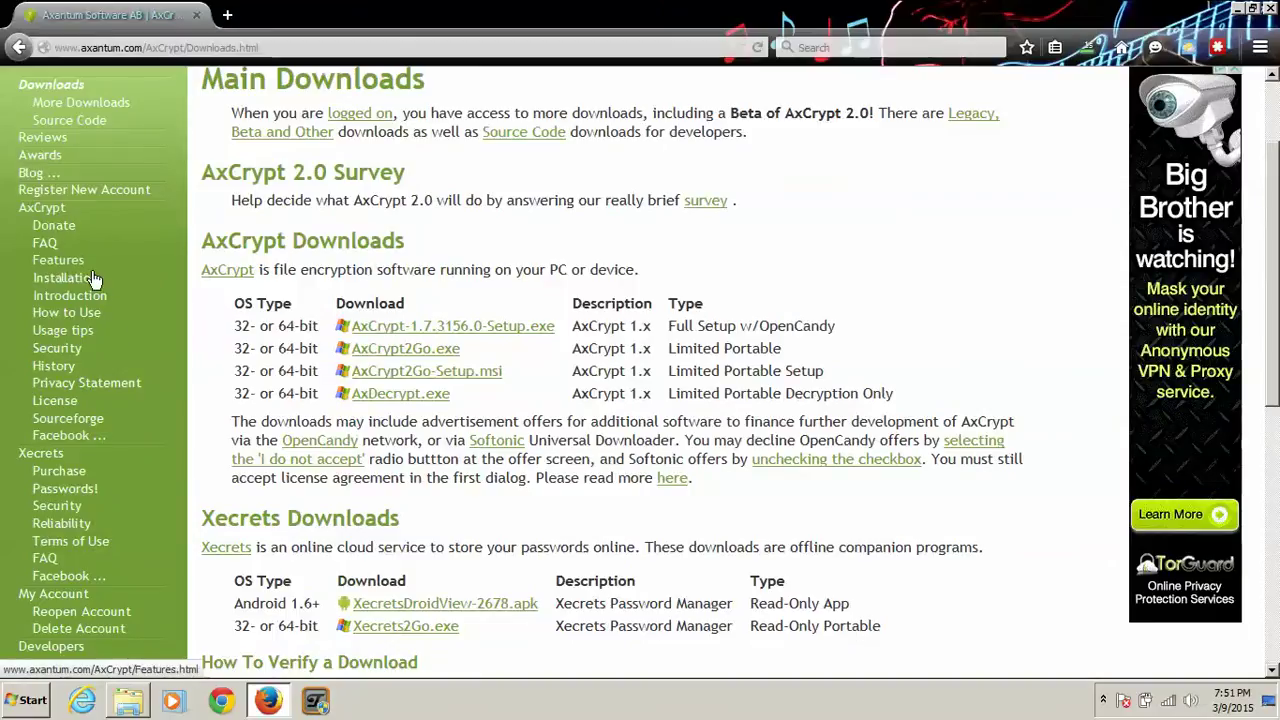
# Step: Read the AxCrypt Introduction page, highlighting the AES-128 and .axx extension lines
pyautogui.click(97, 296)
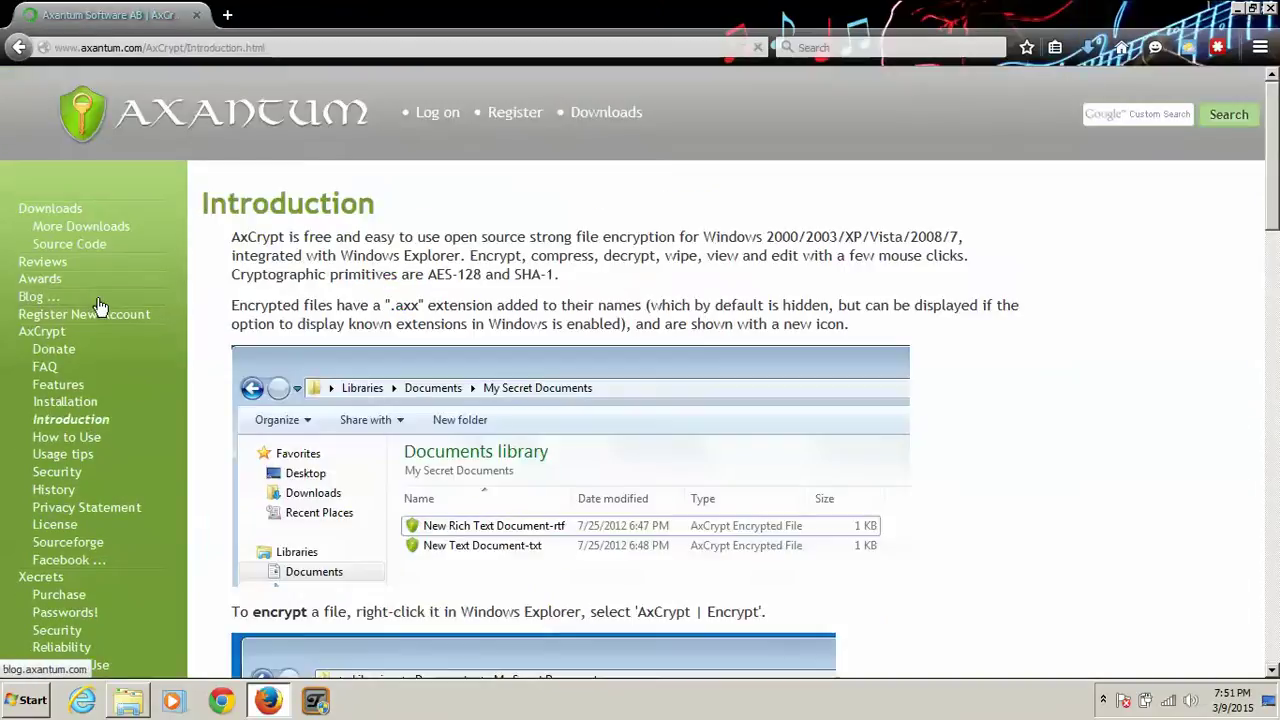
pyautogui.scroll(-1, 100, 305)
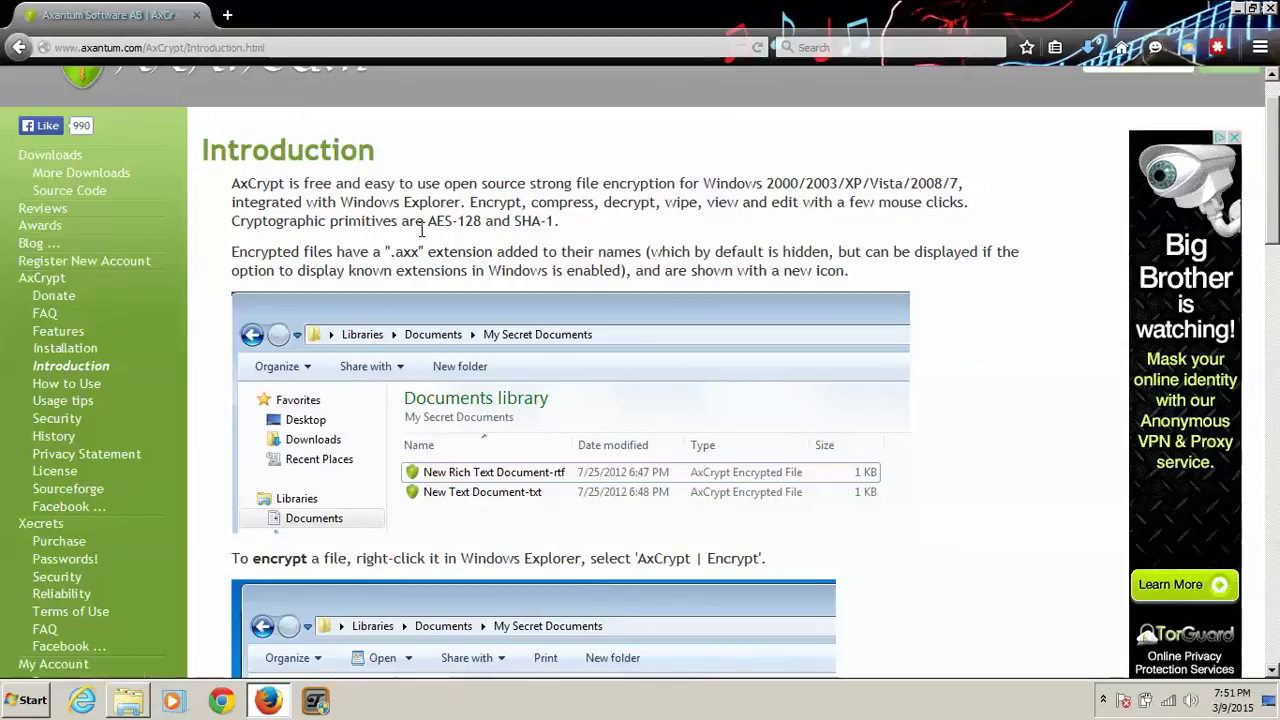
pyautogui.moveTo(416, 228); pyautogui.dragTo(575, 252)
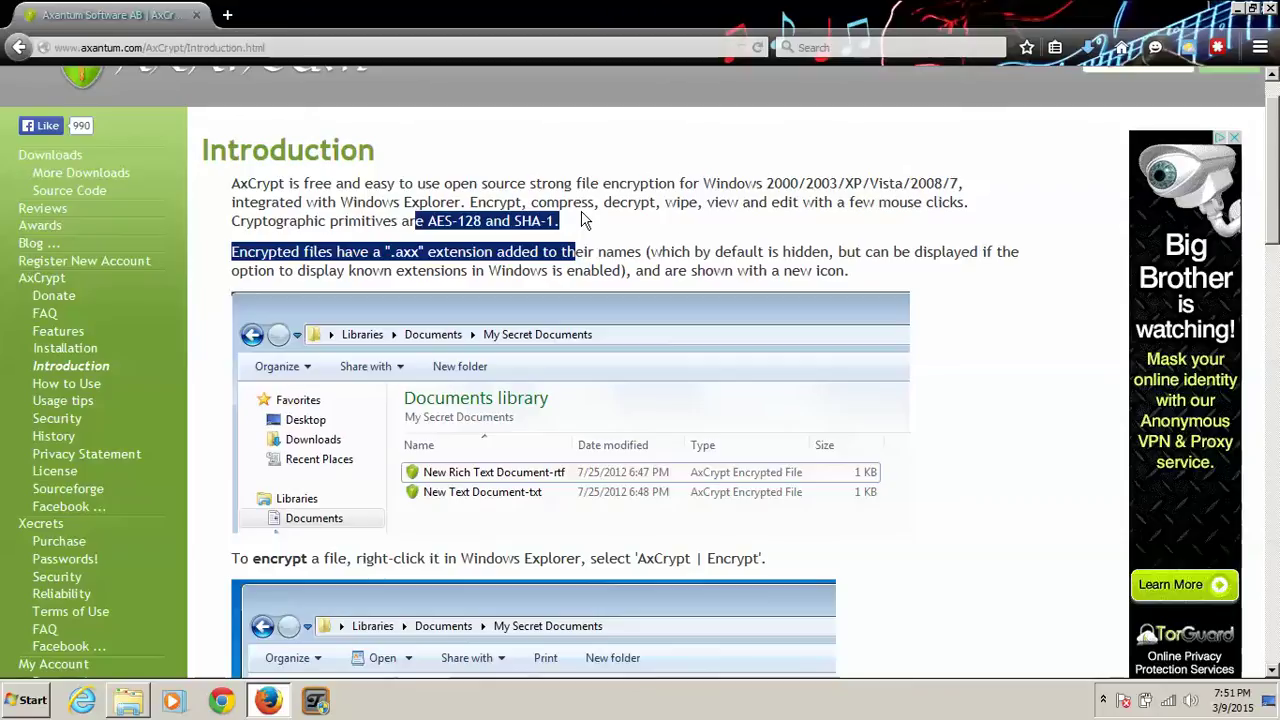
pyautogui.click(585, 220)
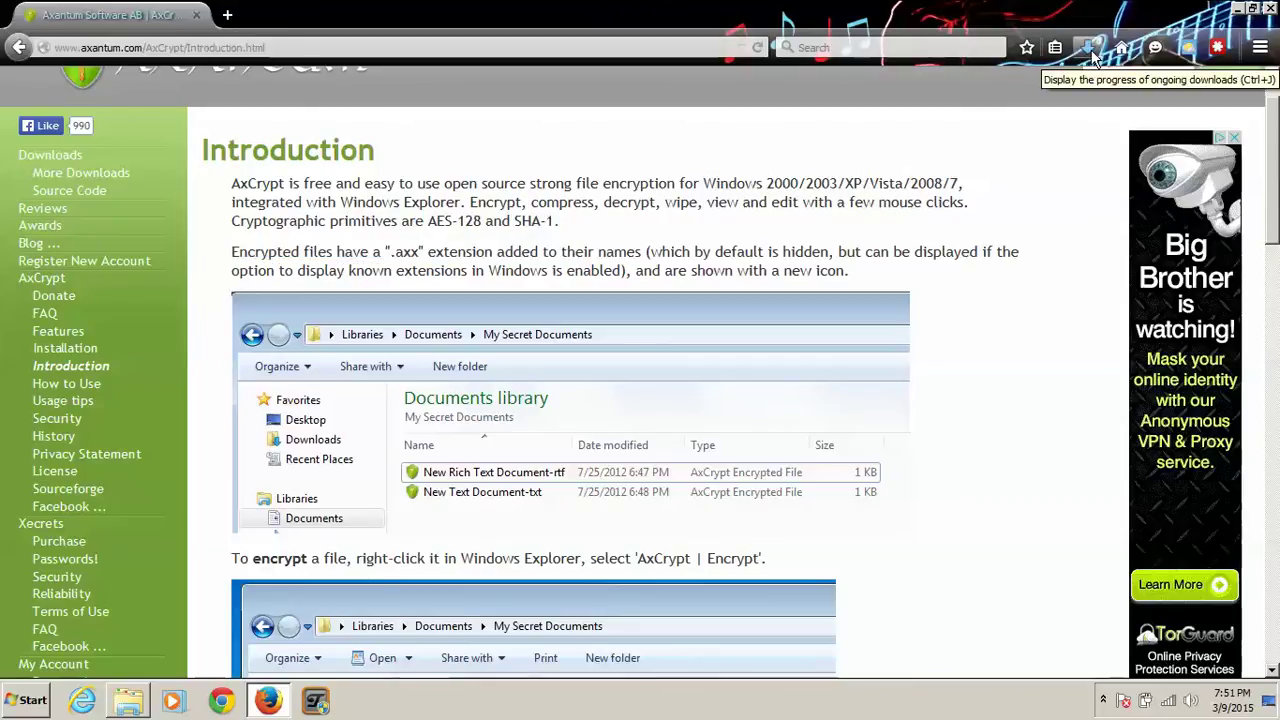
pyautogui.scroll(-5, 834, 398)
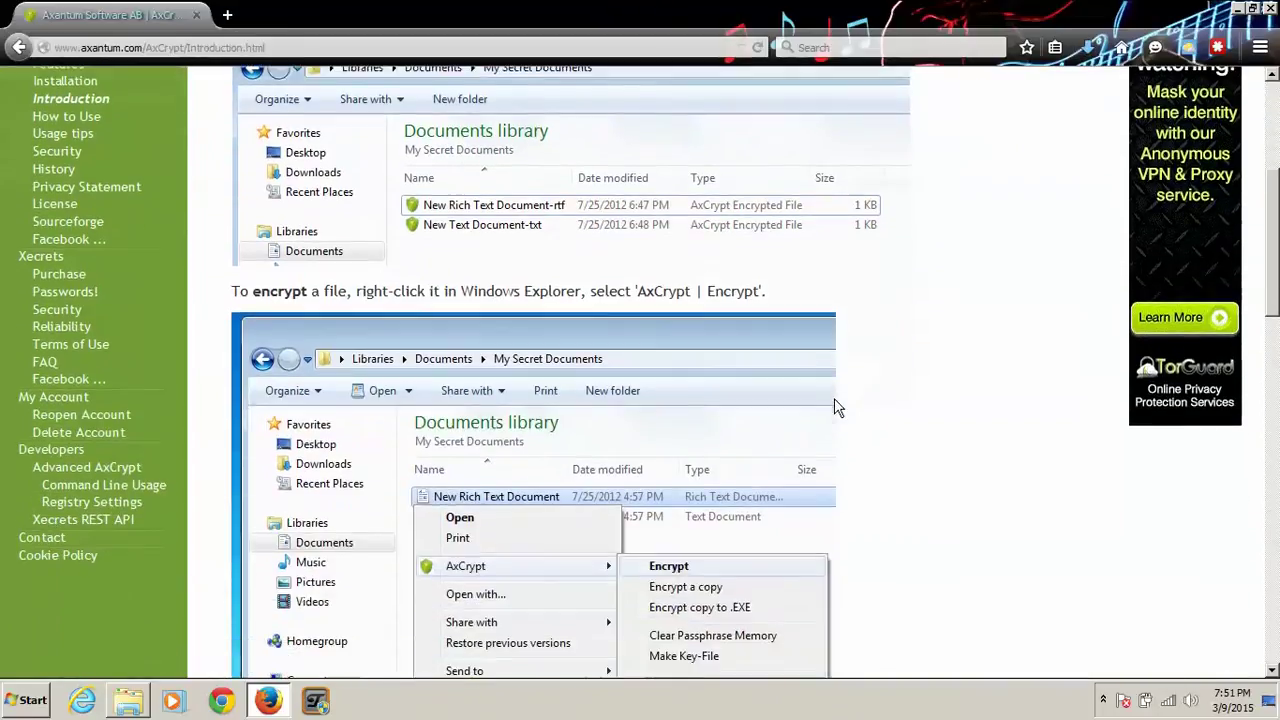
pyautogui.scroll(-10, 836, 407)
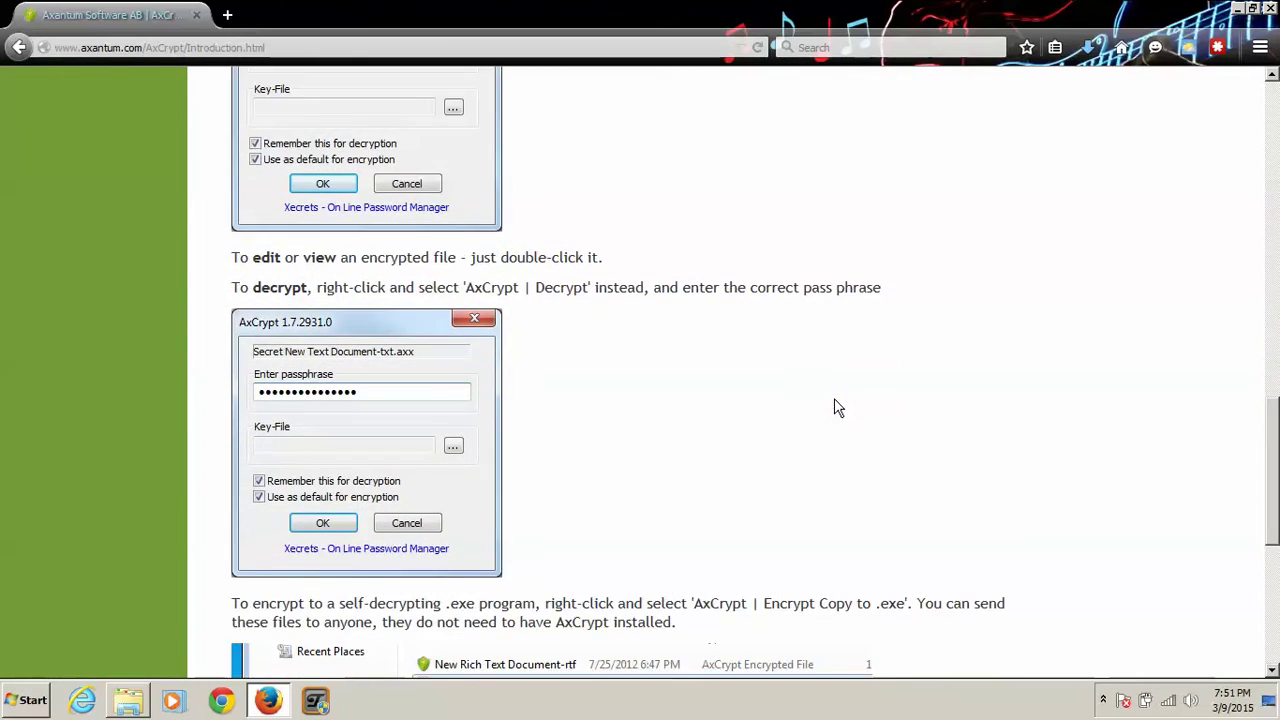
pyautogui.scroll(-8, 836, 407)
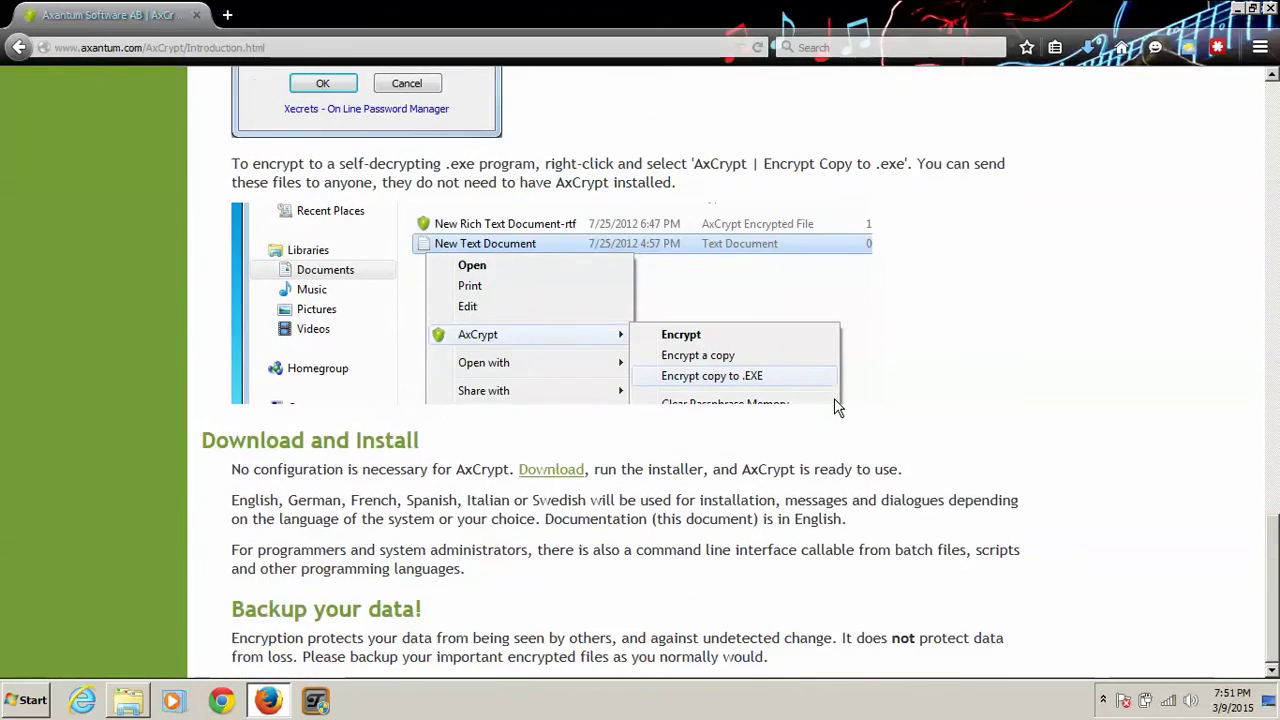
pyautogui.scroll(20, 834, 405)
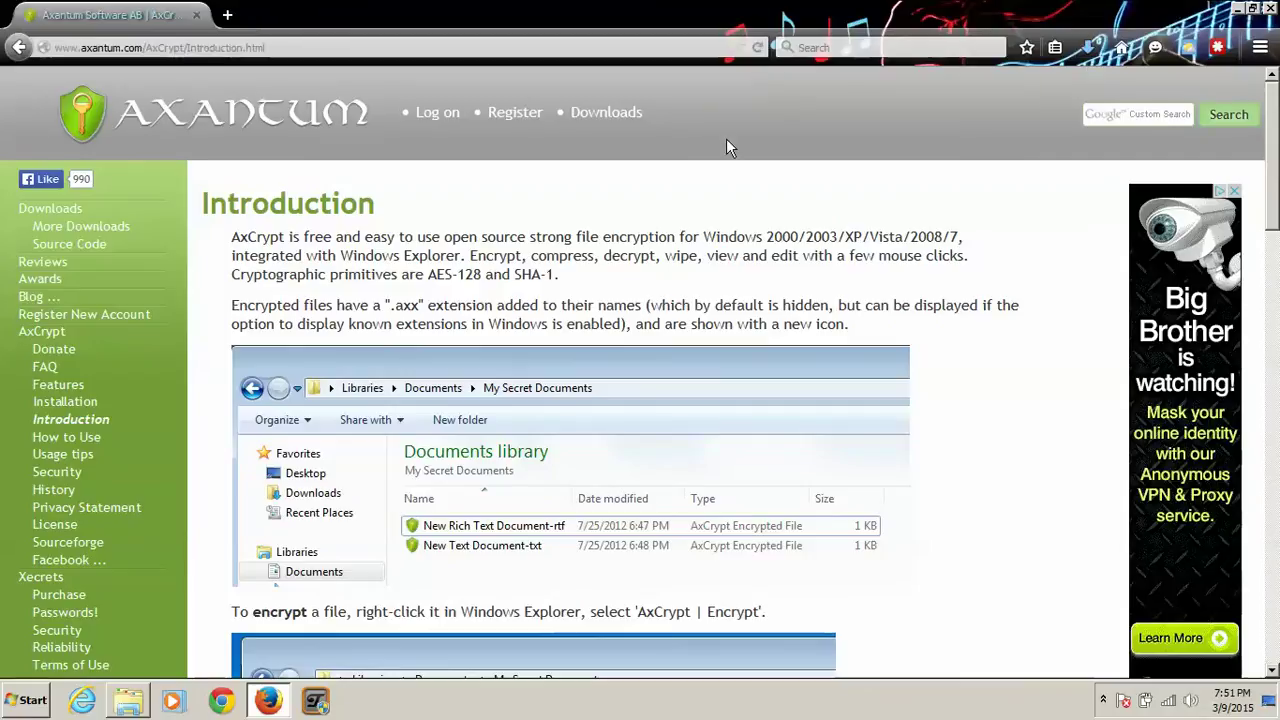
# Step: Run AxCrypt-1.7.3156.0-Setup.exe, accept the license, decline BrightBrowse, and finish installing
pyautogui.click(1086, 47)
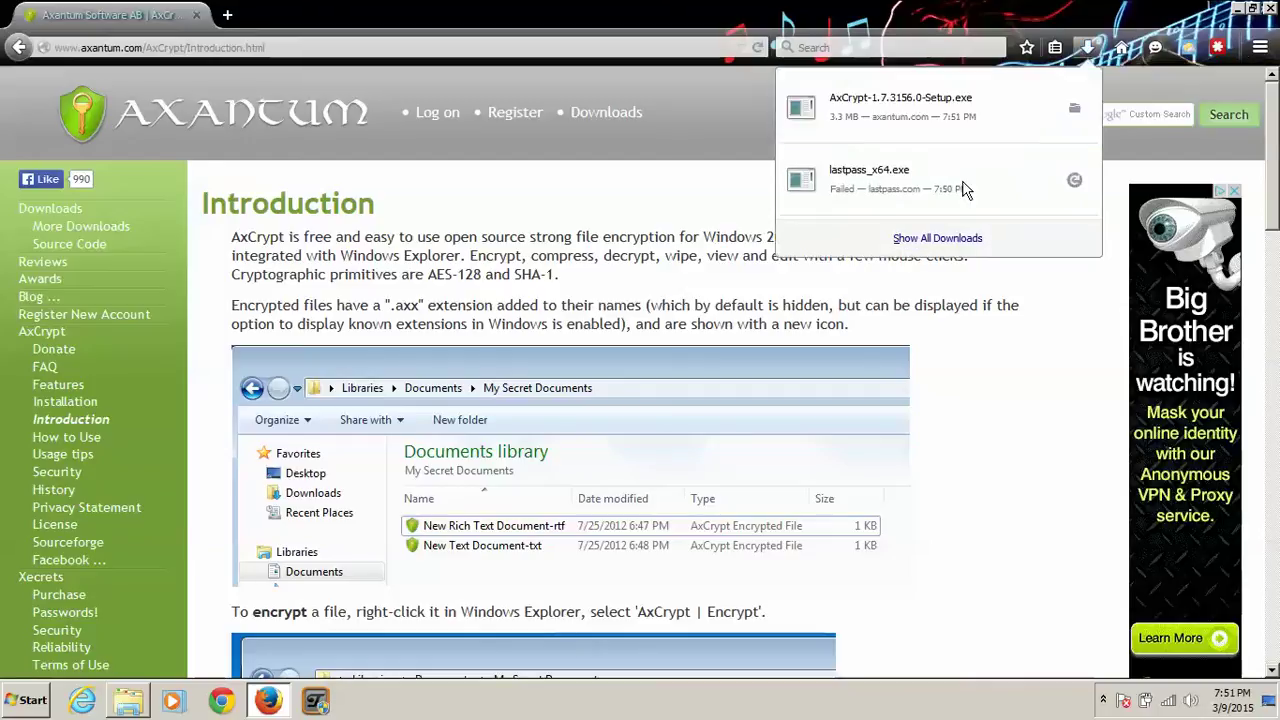
pyautogui.click(911, 118)
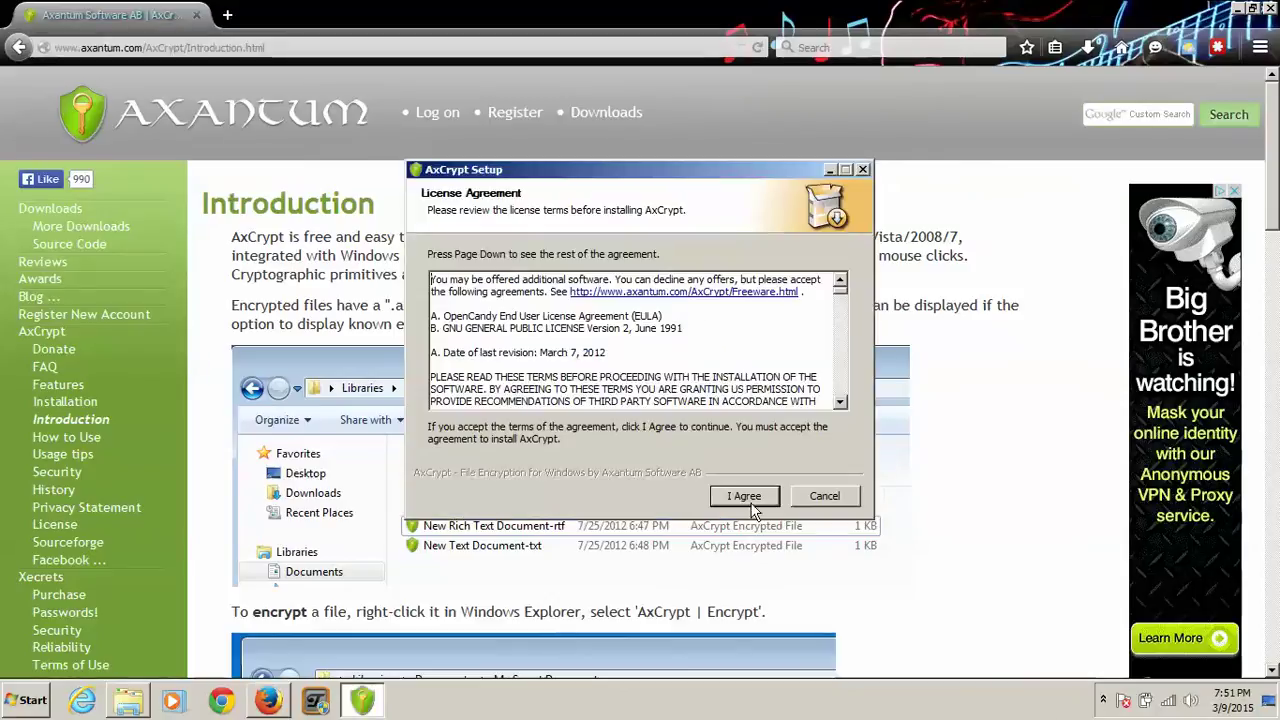
pyautogui.click(740, 496)
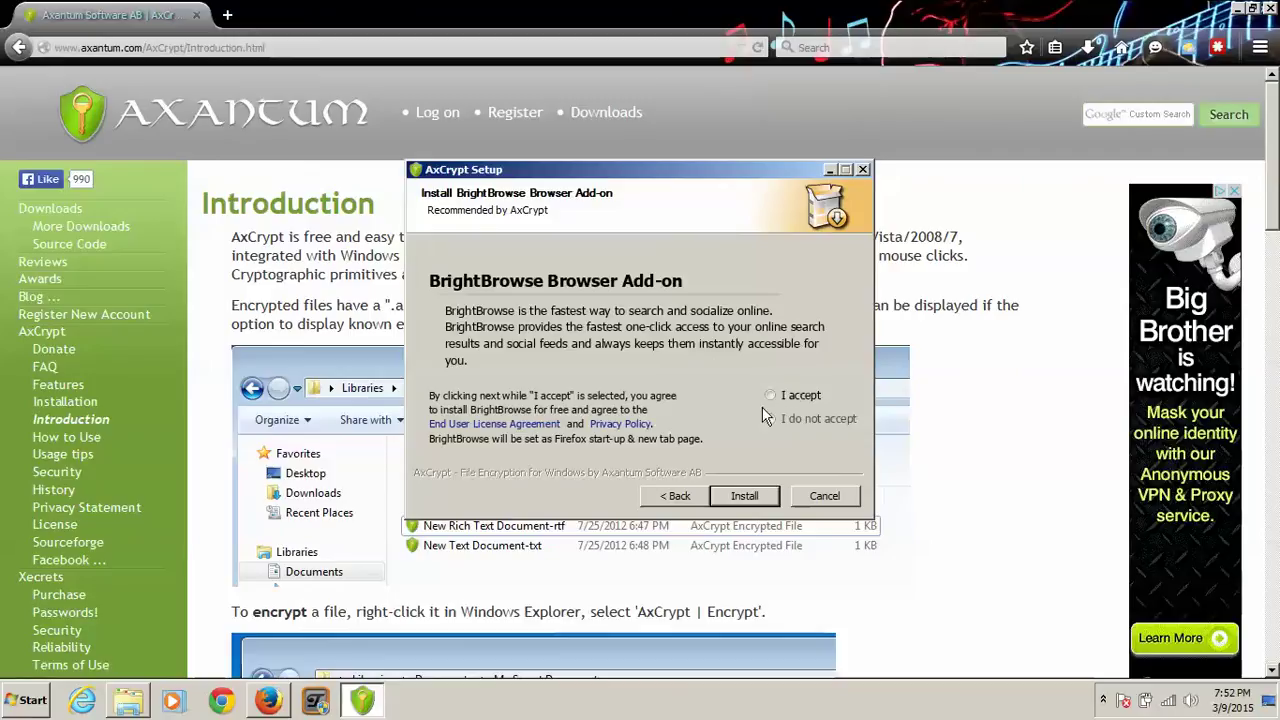
pyautogui.click(785, 418)
pyautogui.click(770, 418)
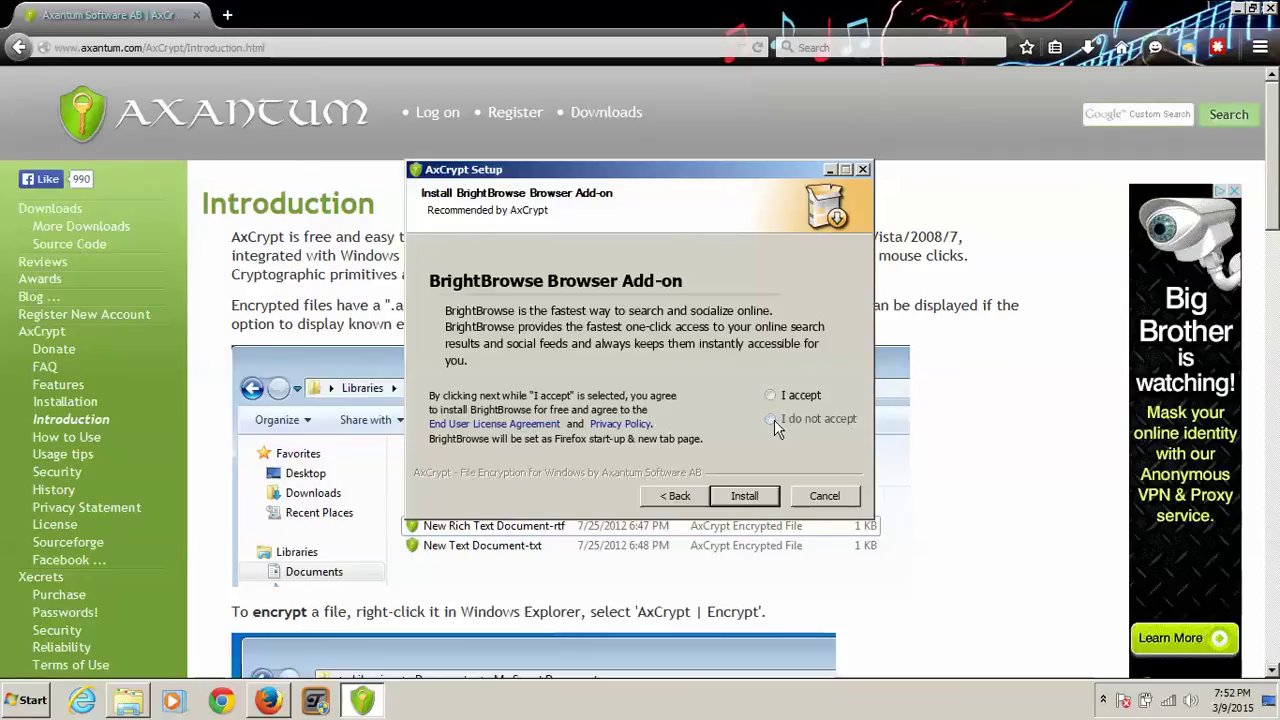
pyautogui.click(752, 495)
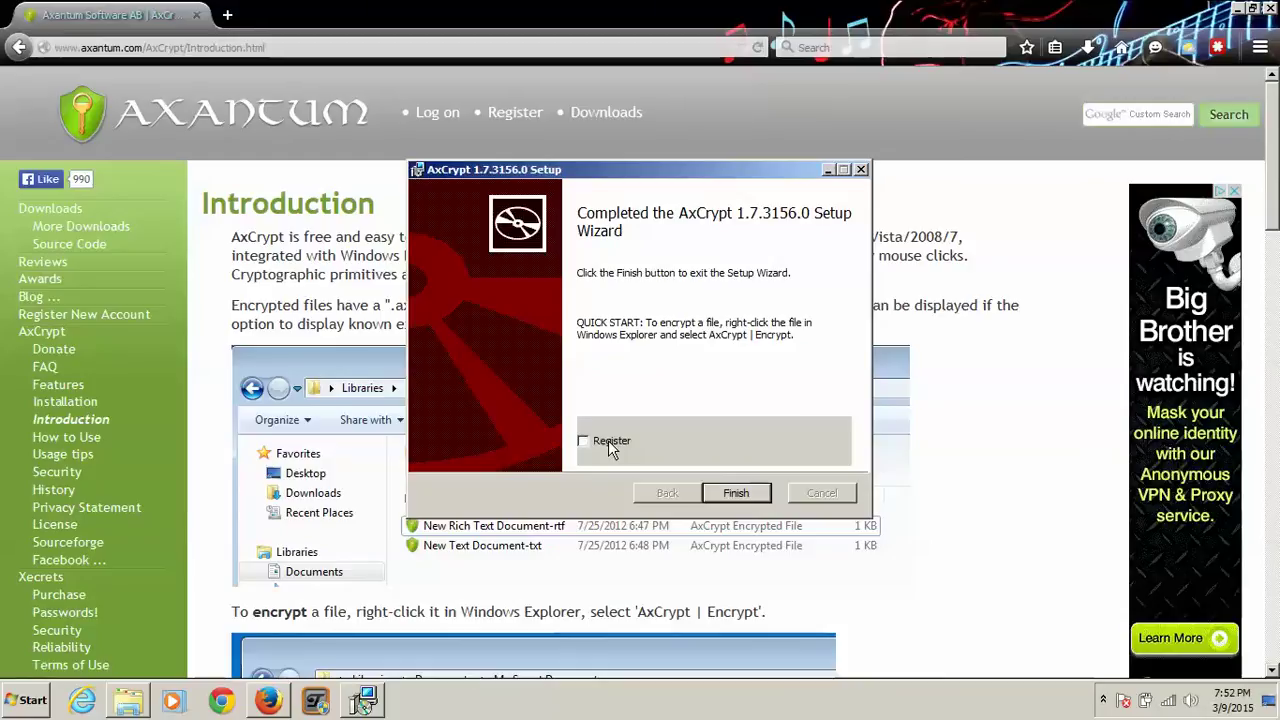
pyautogui.click(744, 496)
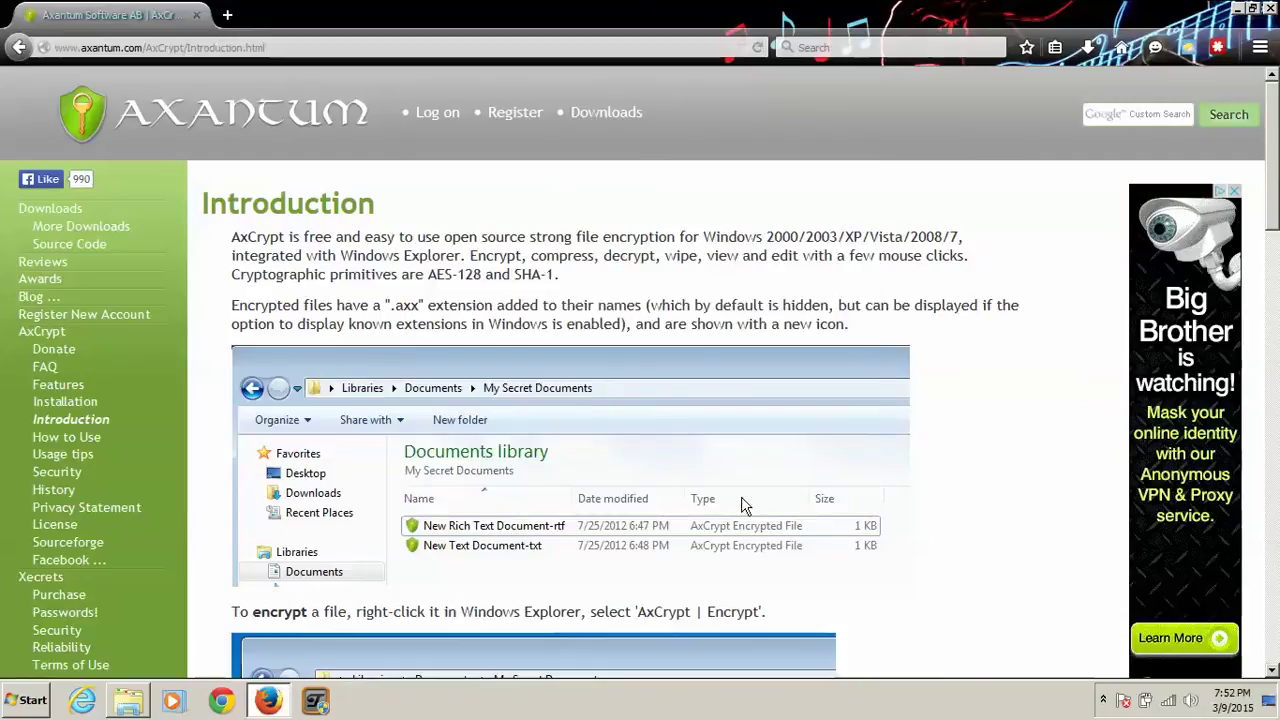
# Step: Minimize Firefox and expand the Axantum AxCrypt folder under Start Menu's All Programs
pyautogui.click(1238, 9)
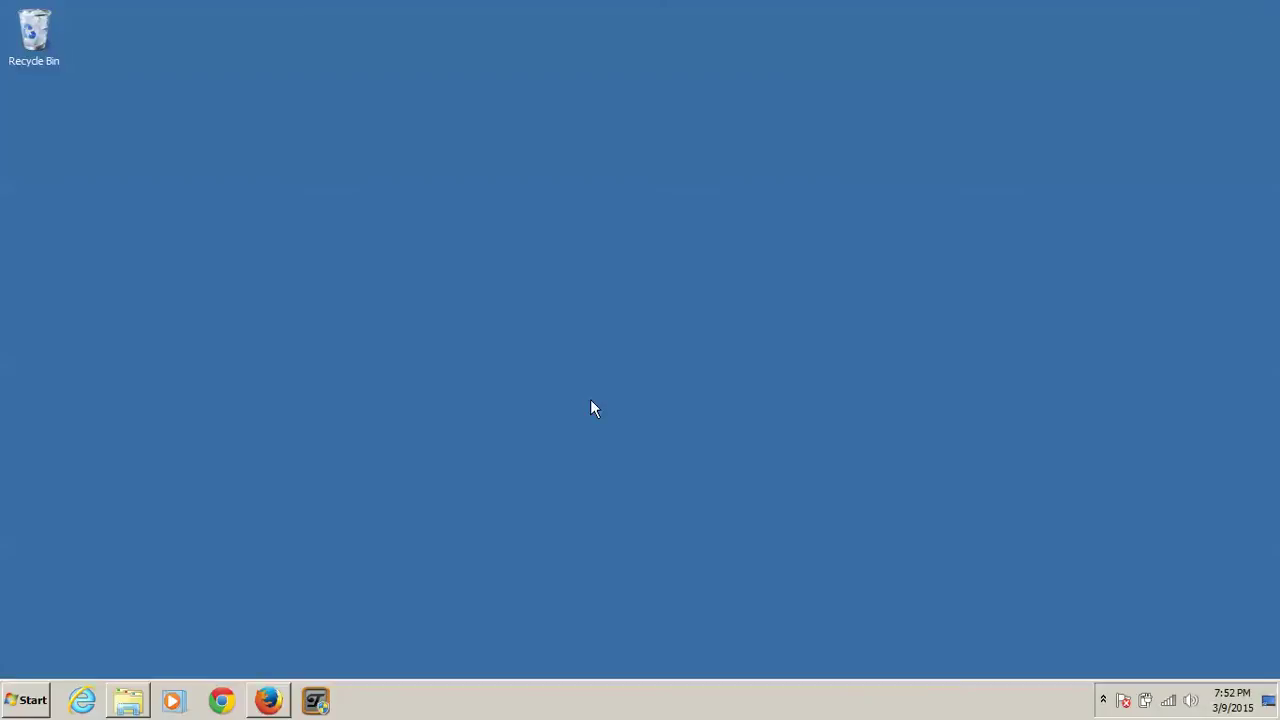
pyautogui.click(25, 703)
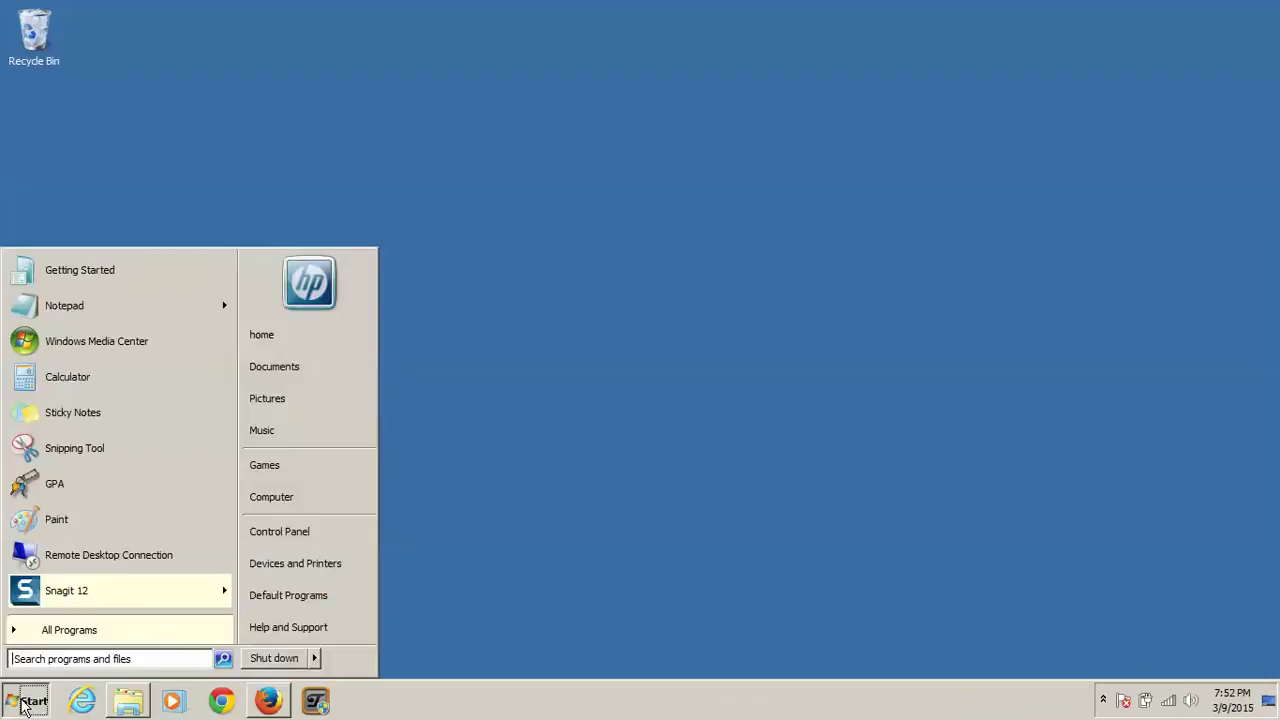
pyautogui.click(62, 632)
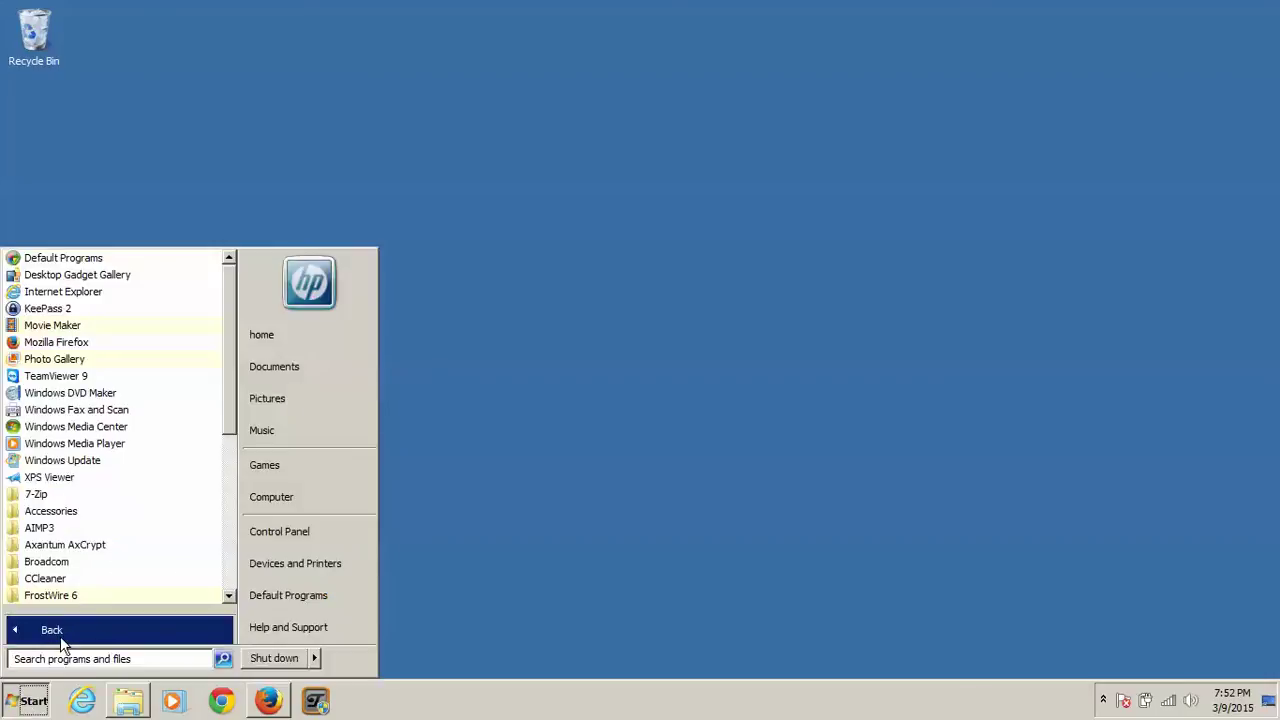
pyautogui.click(94, 555)
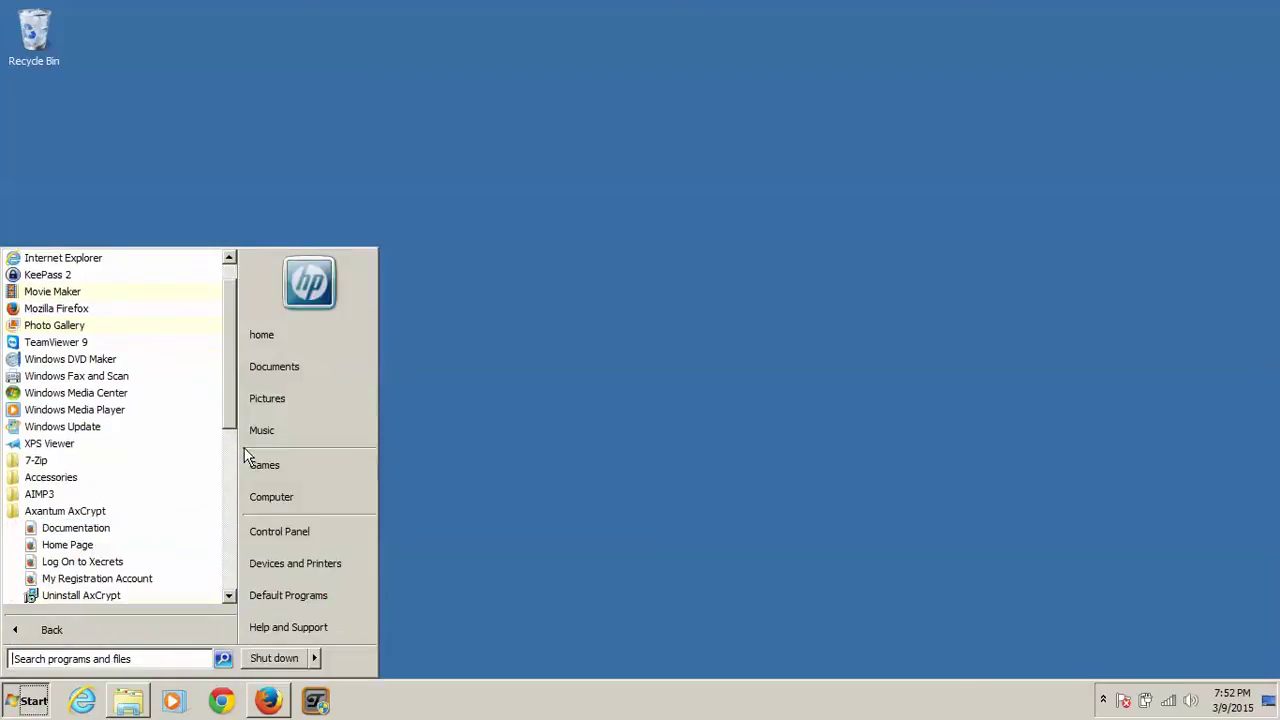
pyautogui.moveTo(228, 423); pyautogui.dragTo(228, 446)
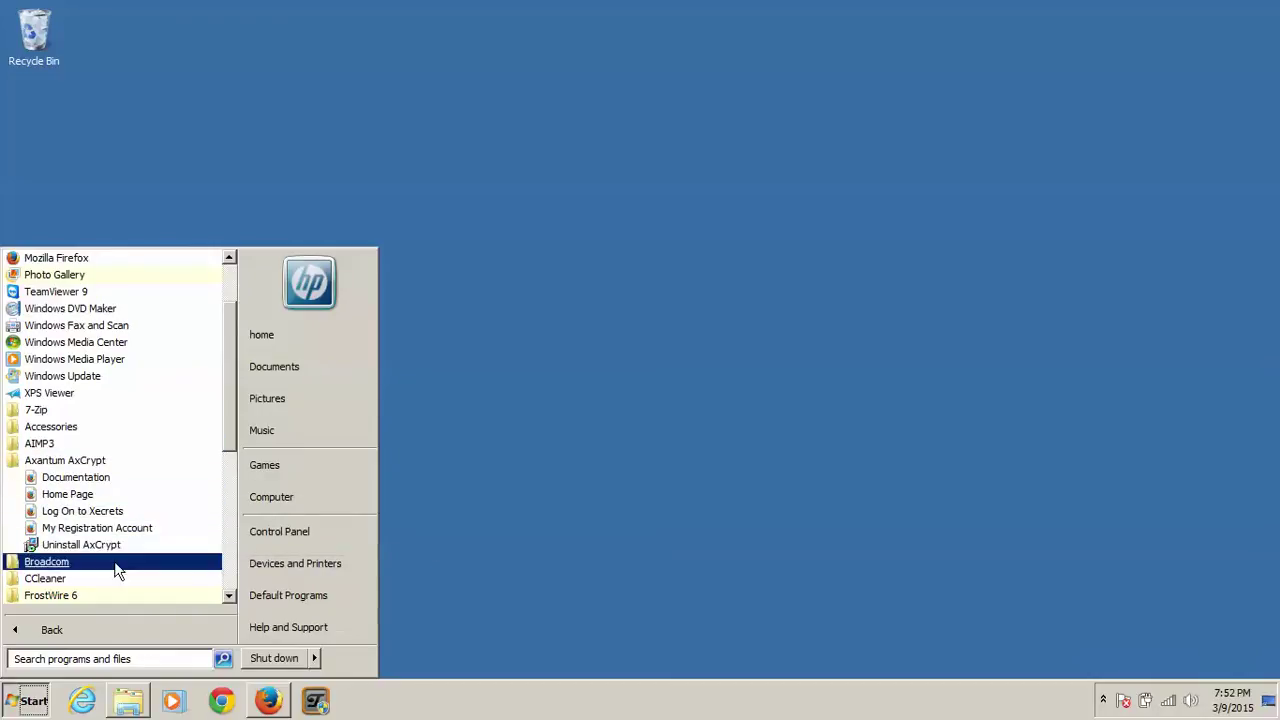
# Step: Dismiss the Start Menu and desktop context menu to clear the screen
pyautogui.click(527, 452)
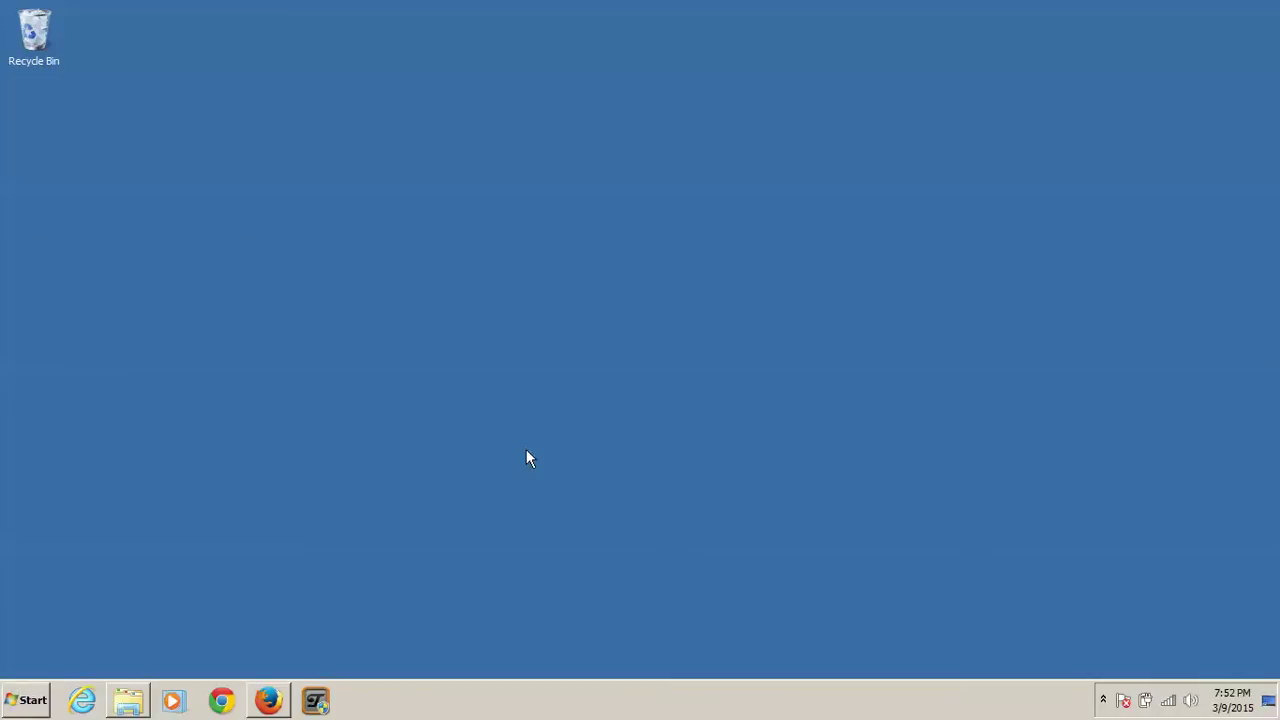
pyautogui.rightClick(527, 451)
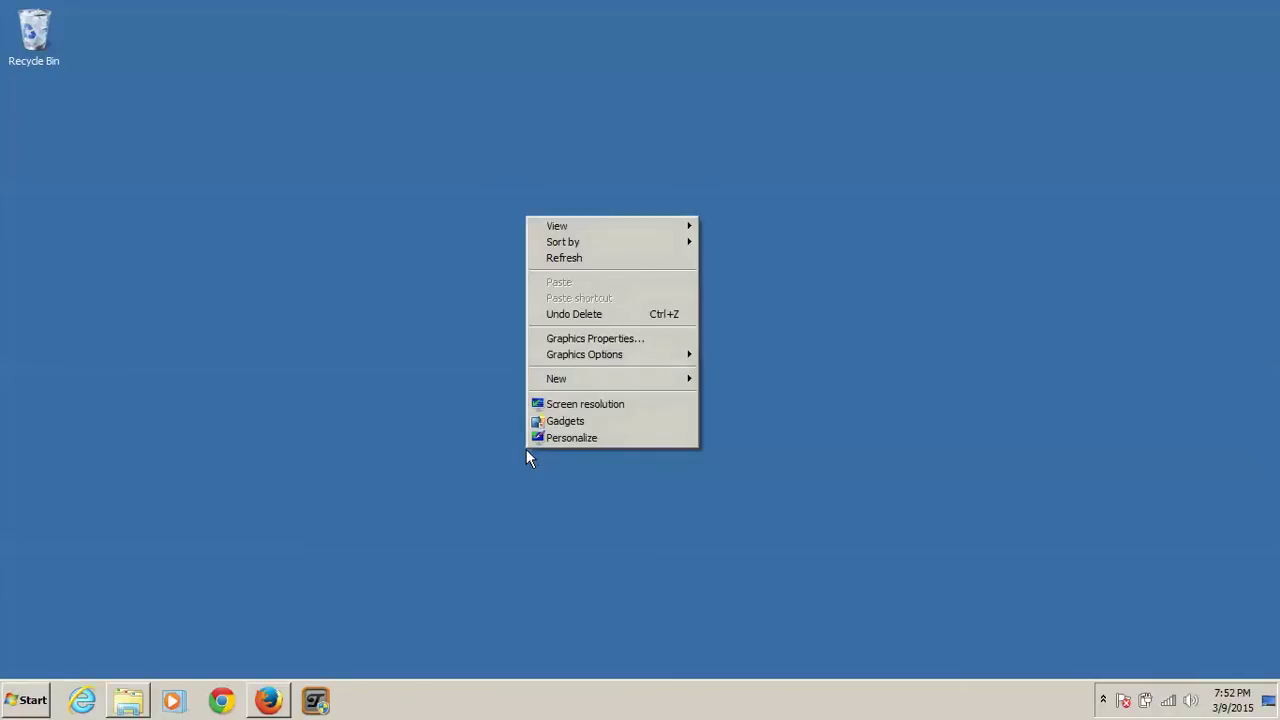
pyautogui.click(414, 456)
pyautogui.click(34, 698)
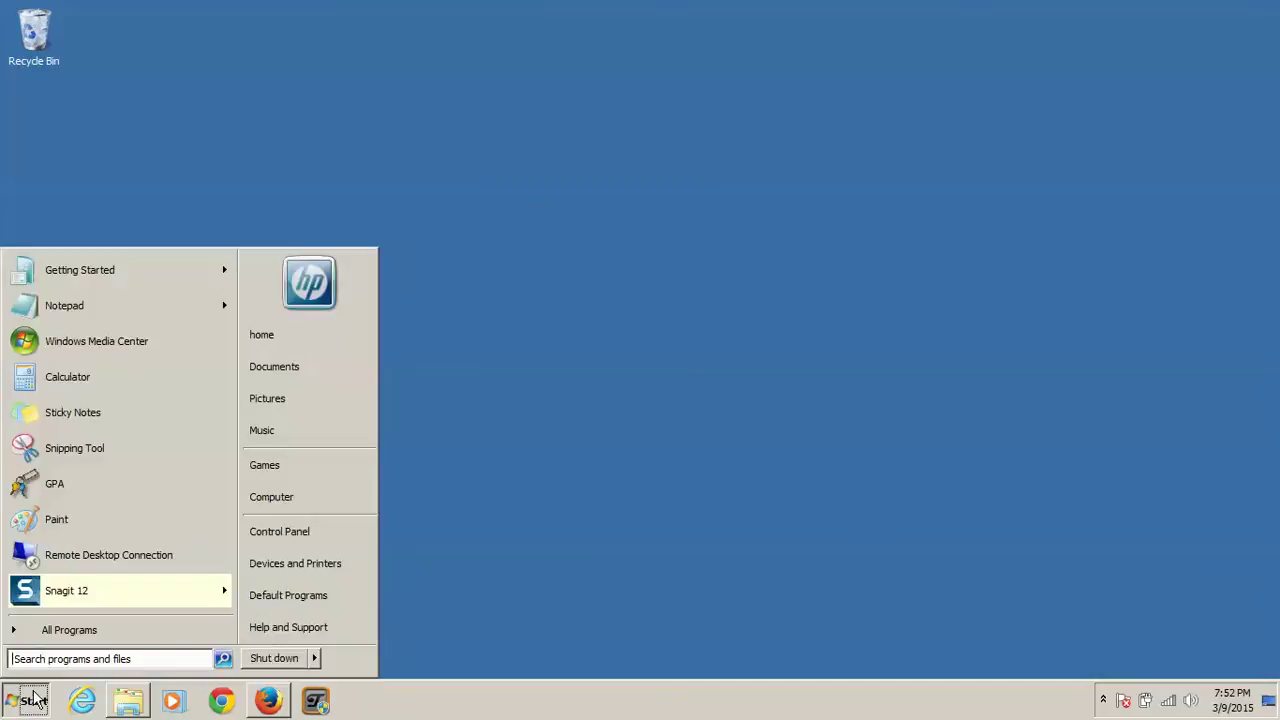
pyautogui.click(631, 529)
# Step: Start Notepad via Win+R and save 'Hello world!' as hello.txt on the Desktop
pyautogui.press('super+r')
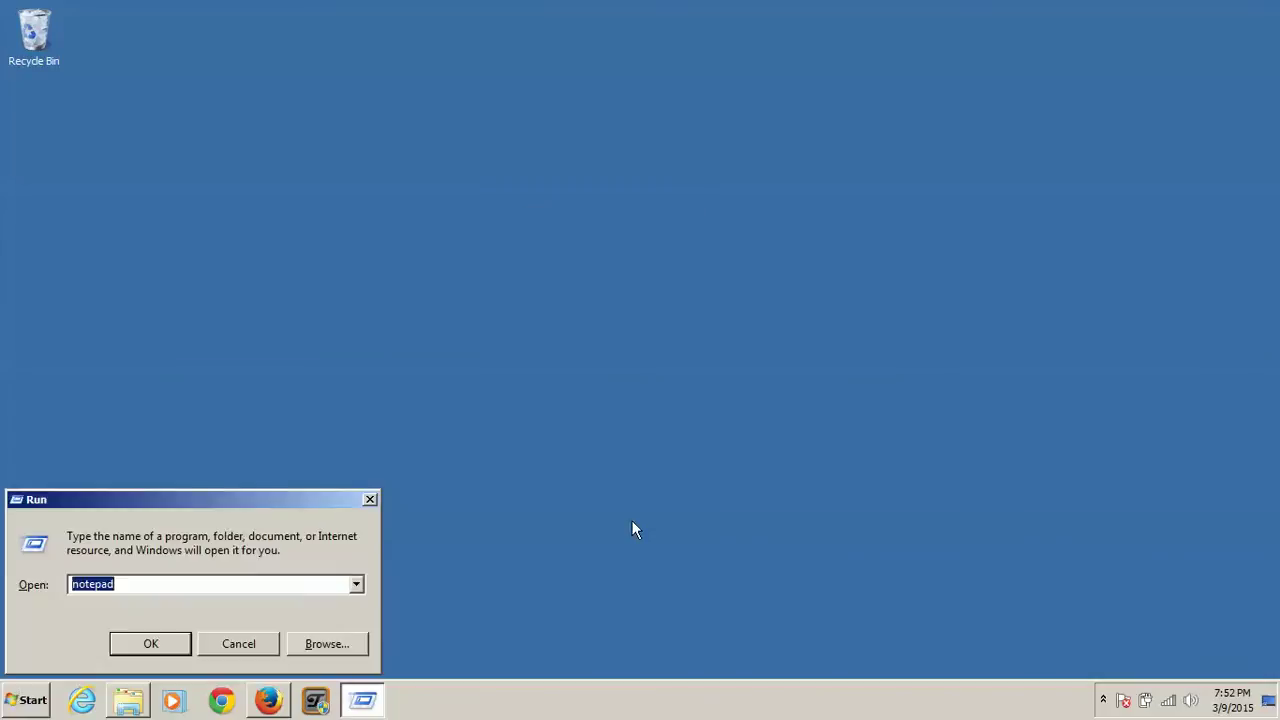
pyautogui.press('Return')
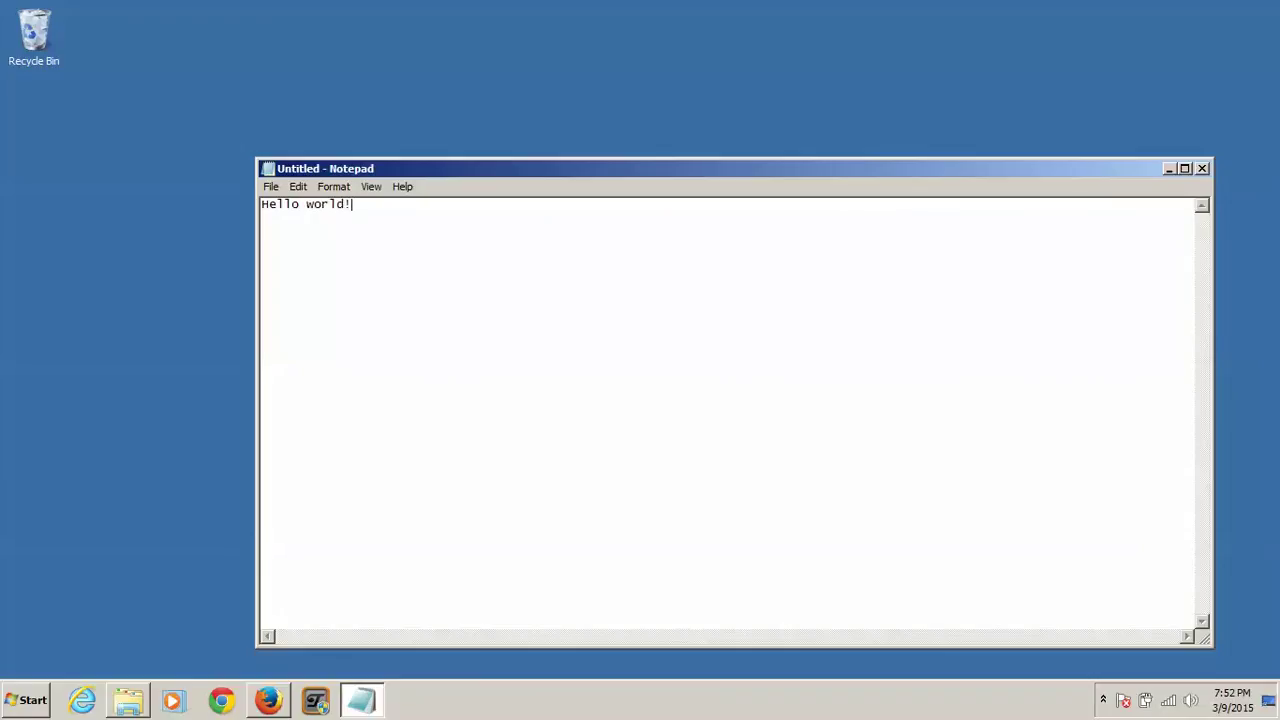
pyautogui.click(271, 187)
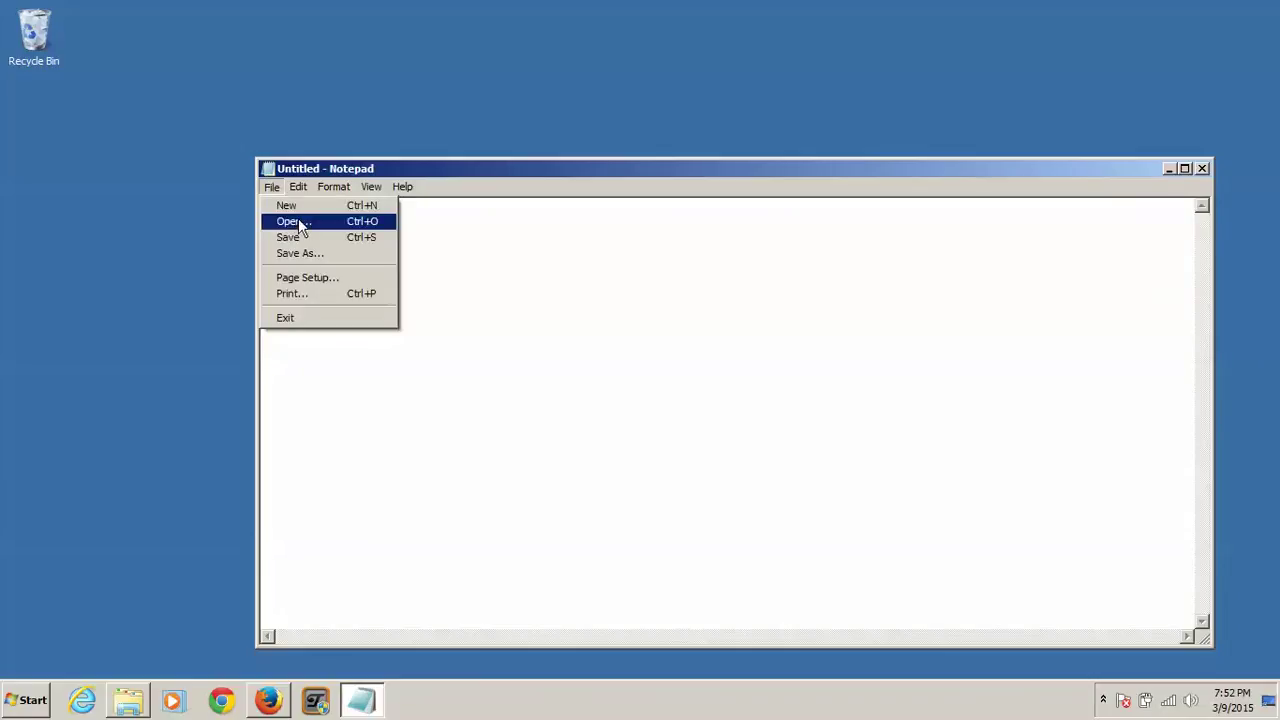
pyautogui.click(300, 253)
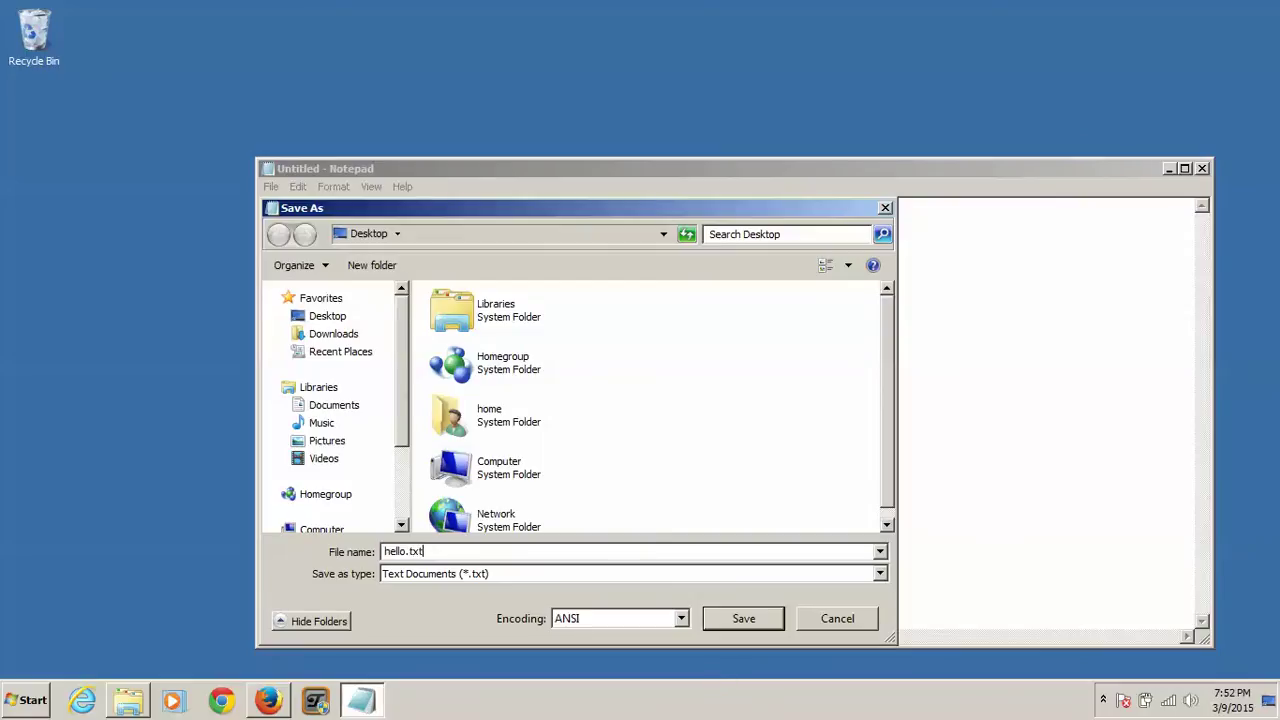
pyautogui.click(751, 617)
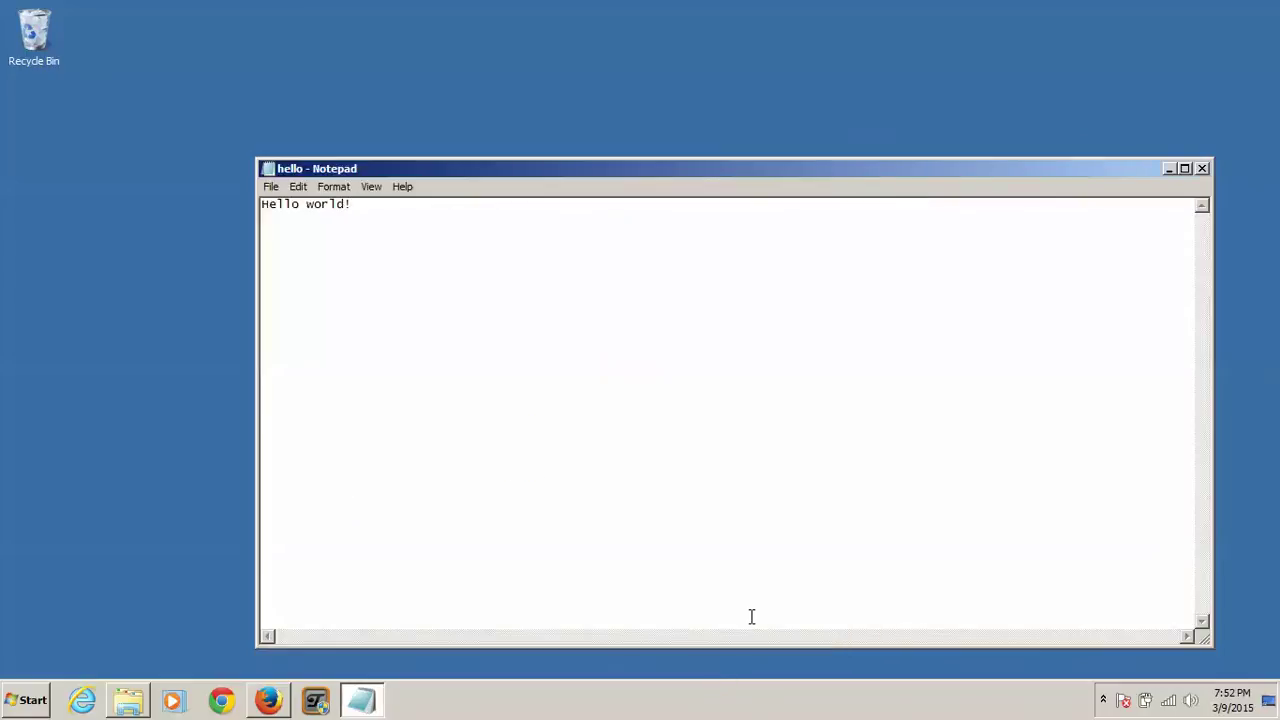
pyautogui.click(1203, 168)
pyautogui.doubleClick(28, 130)
# Step: Encrypt hello.txt through AxCrypt > Encrypt, entering and verifying a passphrase
pyautogui.click(1202, 170)
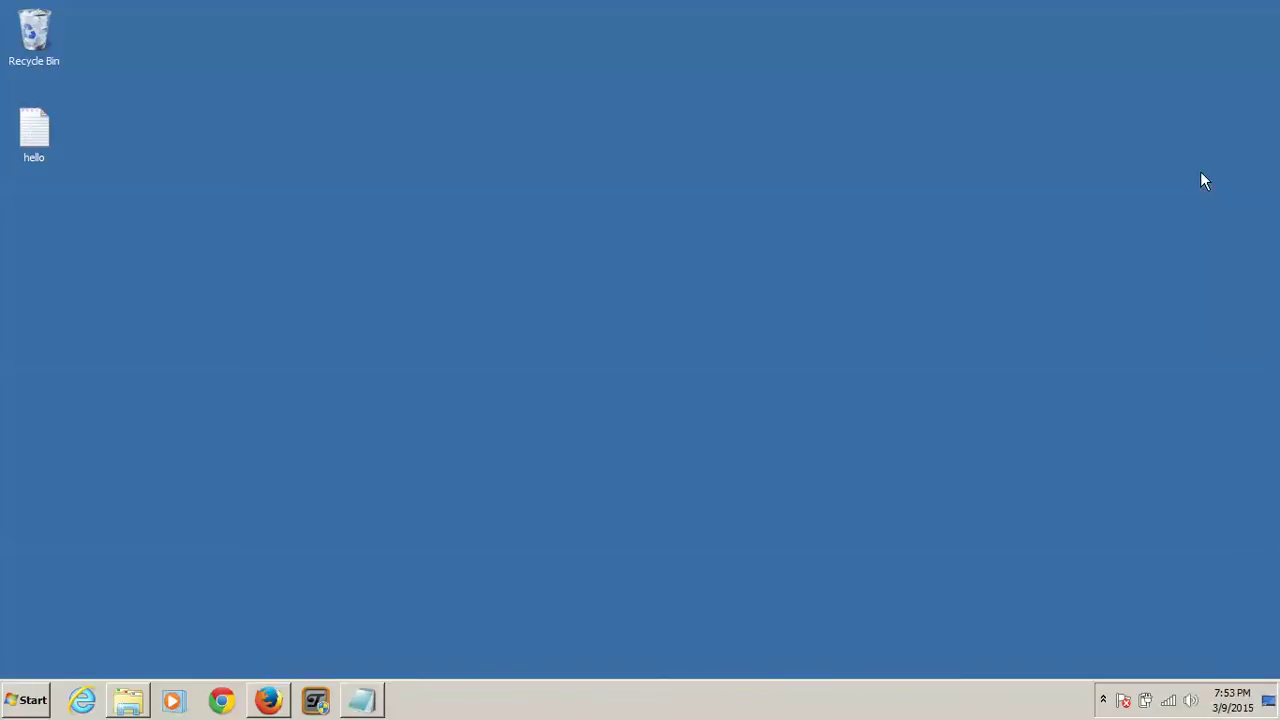
pyautogui.rightClick(38, 119)
pyautogui.moveTo(99, 201)
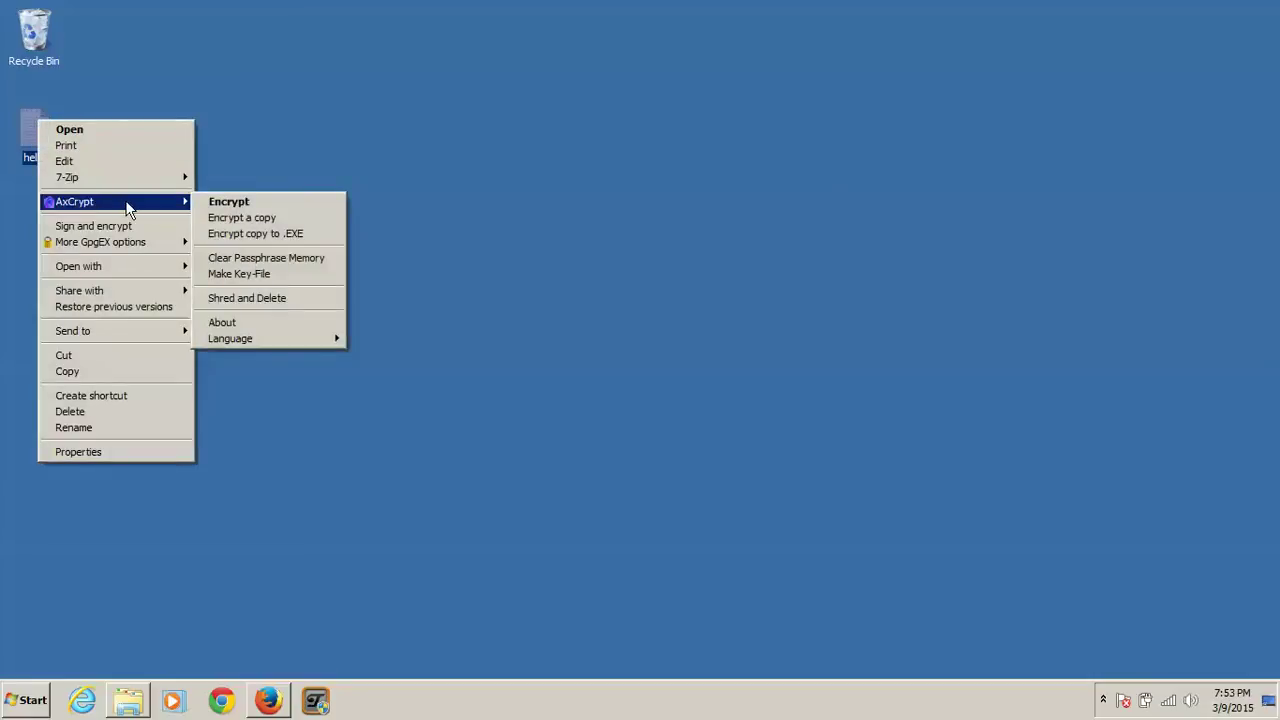
pyautogui.click(264, 203)
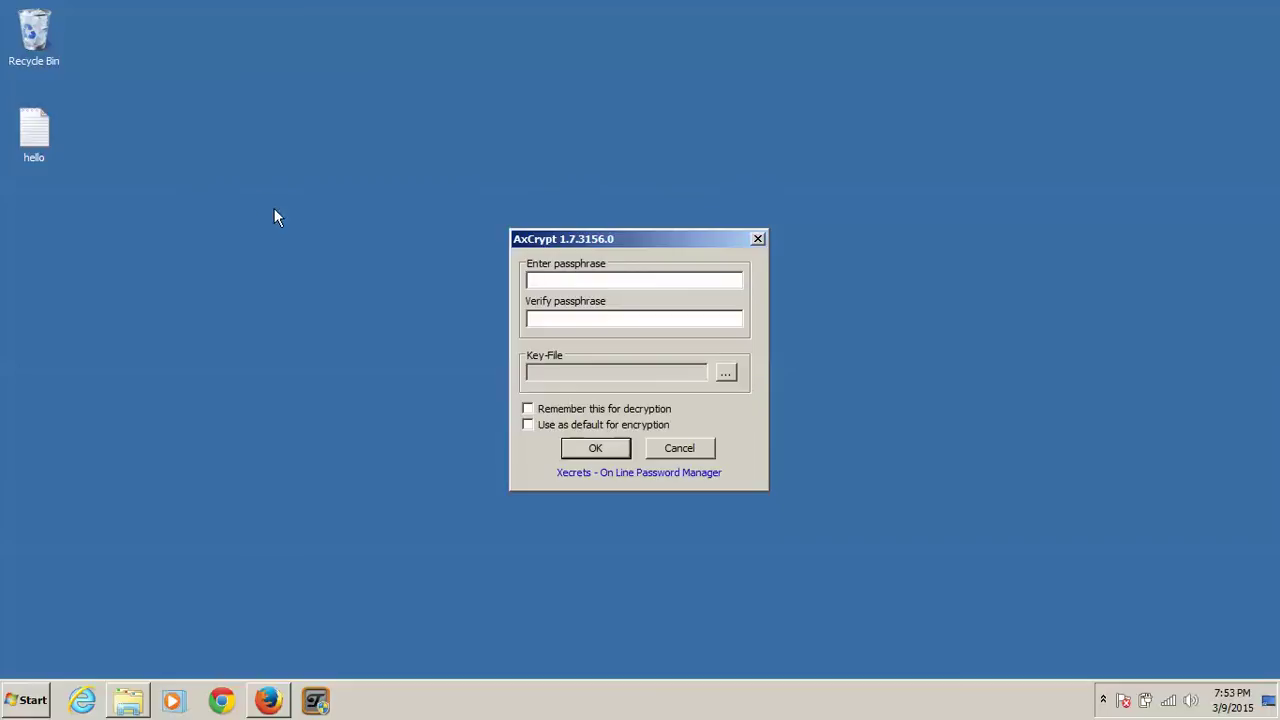
pyautogui.write('12345')
pyautogui.press('Tab')
pyautogui.write('12345')
pyautogui.click(612, 450)
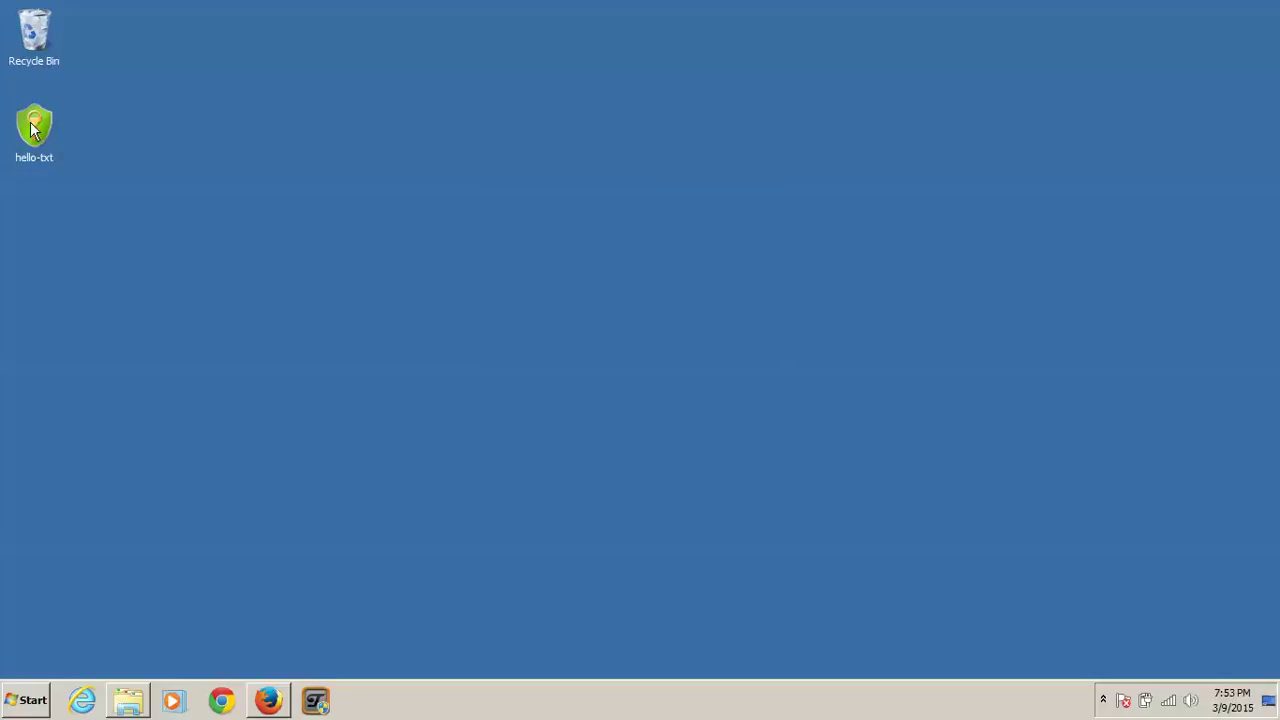
# Step: Move the hello-txt icon to mid-desktop and open it, entering the passphrase to decrypt
pyautogui.moveTo(33, 128); pyautogui.dragTo(449, 258)
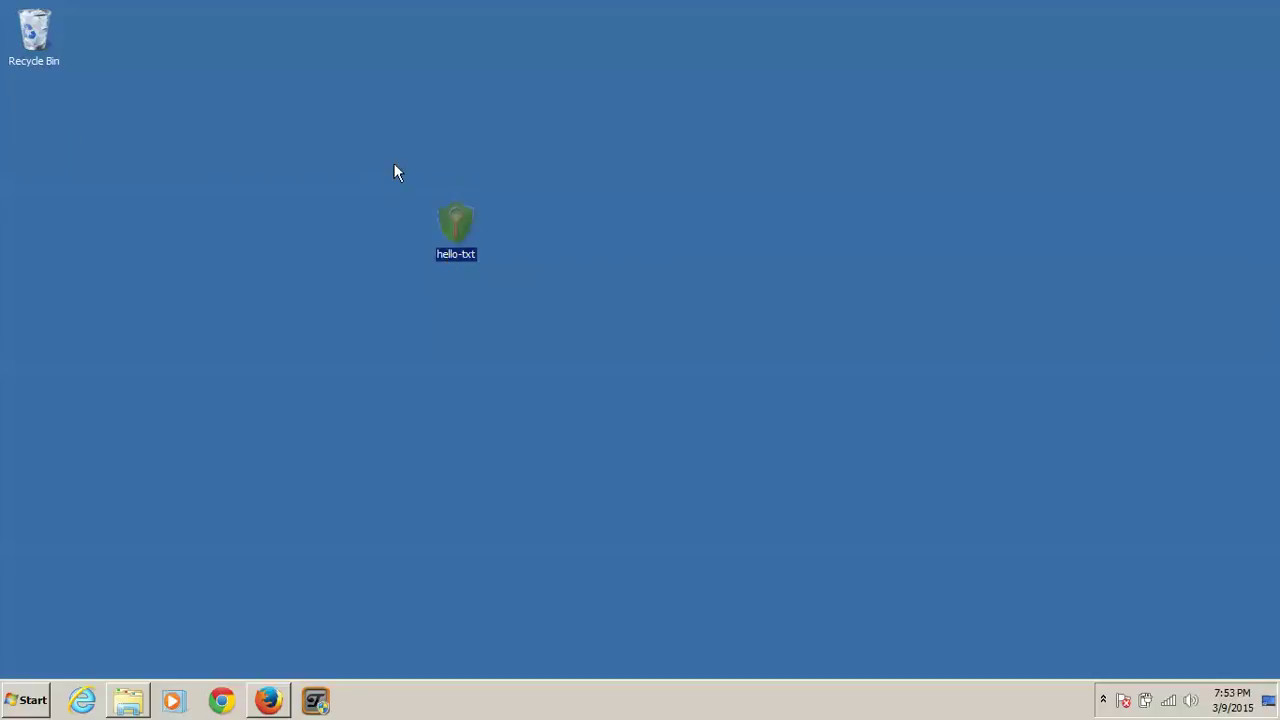
pyautogui.moveTo(379, 222); pyautogui.dragTo(708, 352)
pyautogui.doubleClick(457, 230)
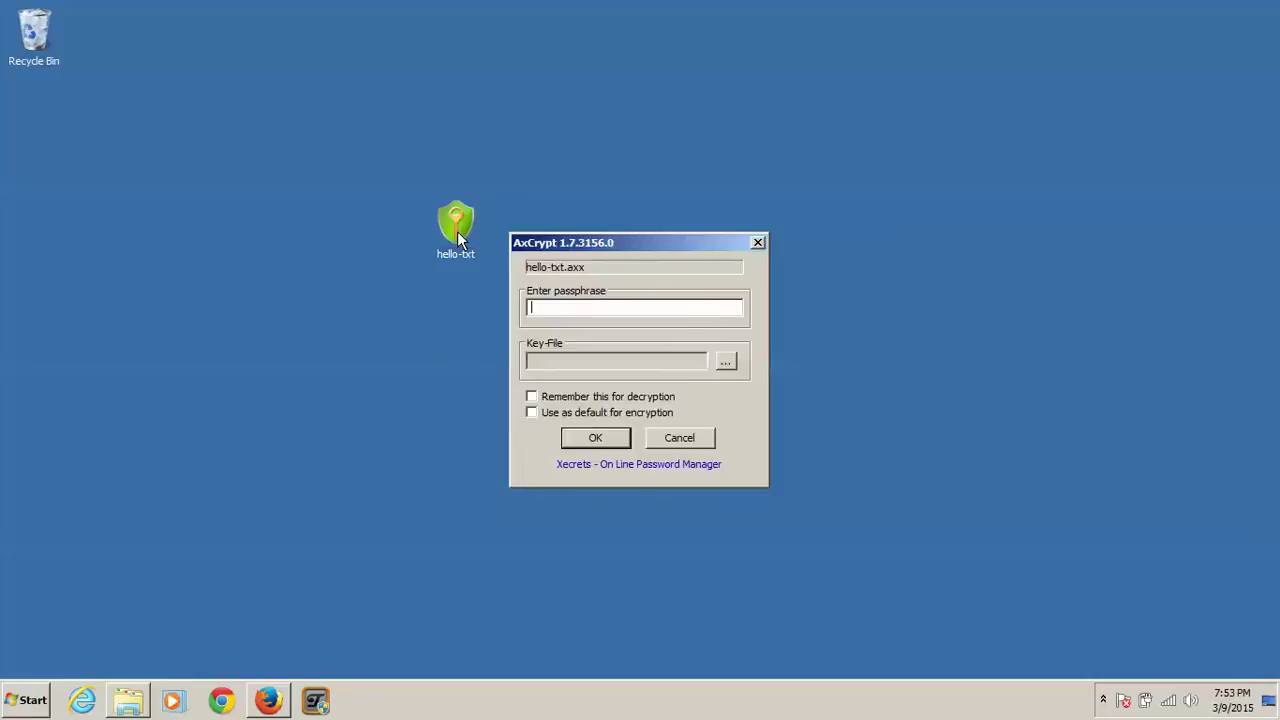
pyautogui.write('hello')
pyautogui.click(597, 440)
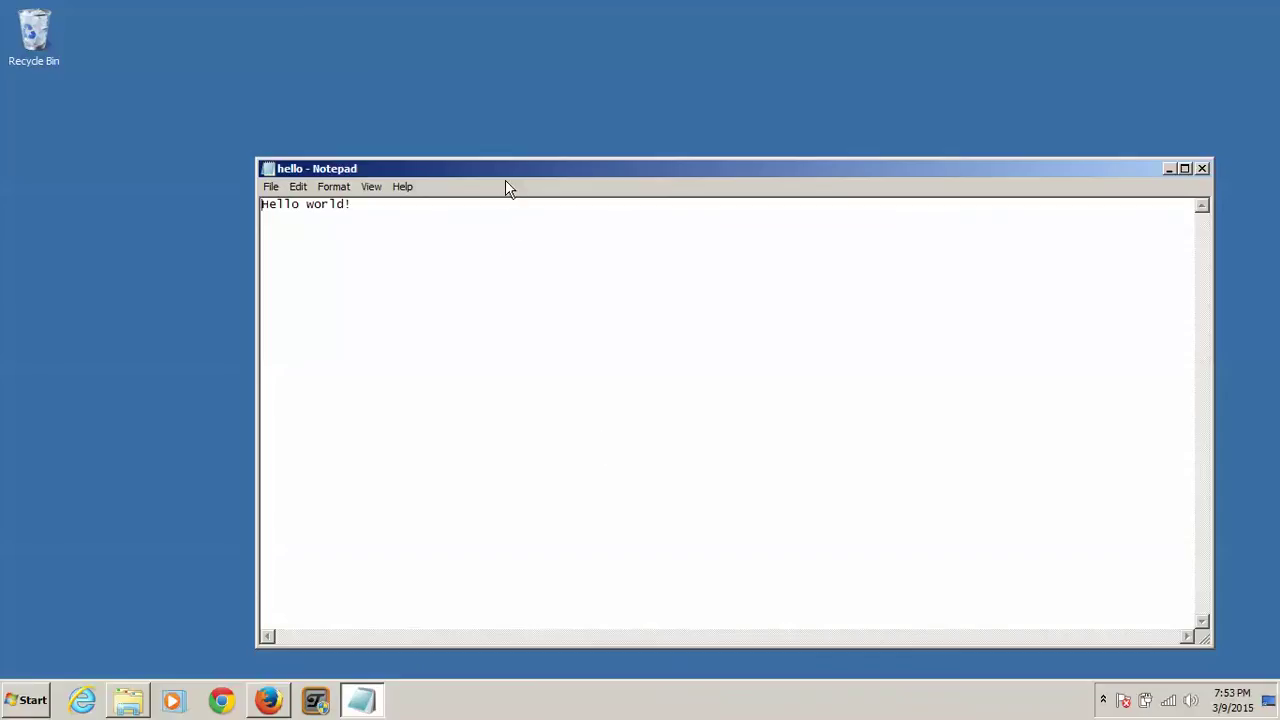
# Step: Save the decrypted note through Save As as hello on the Desktop
pyautogui.moveTo(505, 171); pyautogui.dragTo(584, 185)
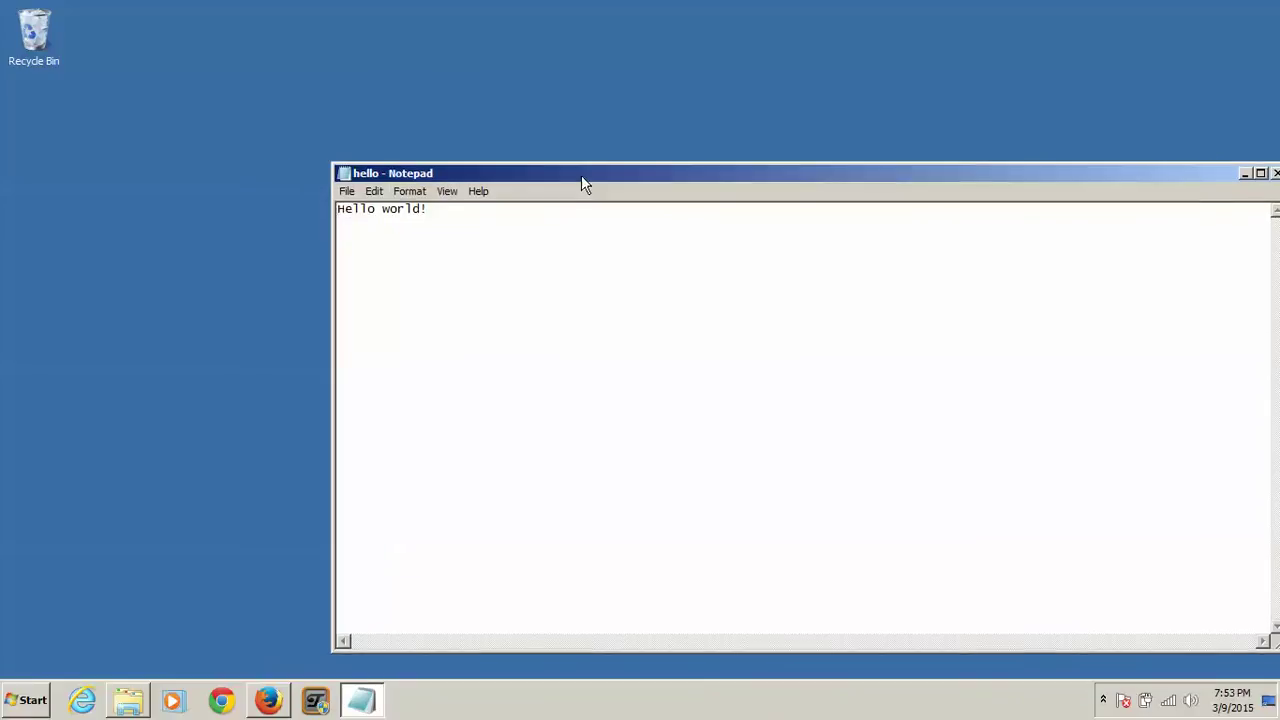
pyautogui.click(346, 191)
pyautogui.click(402, 241)
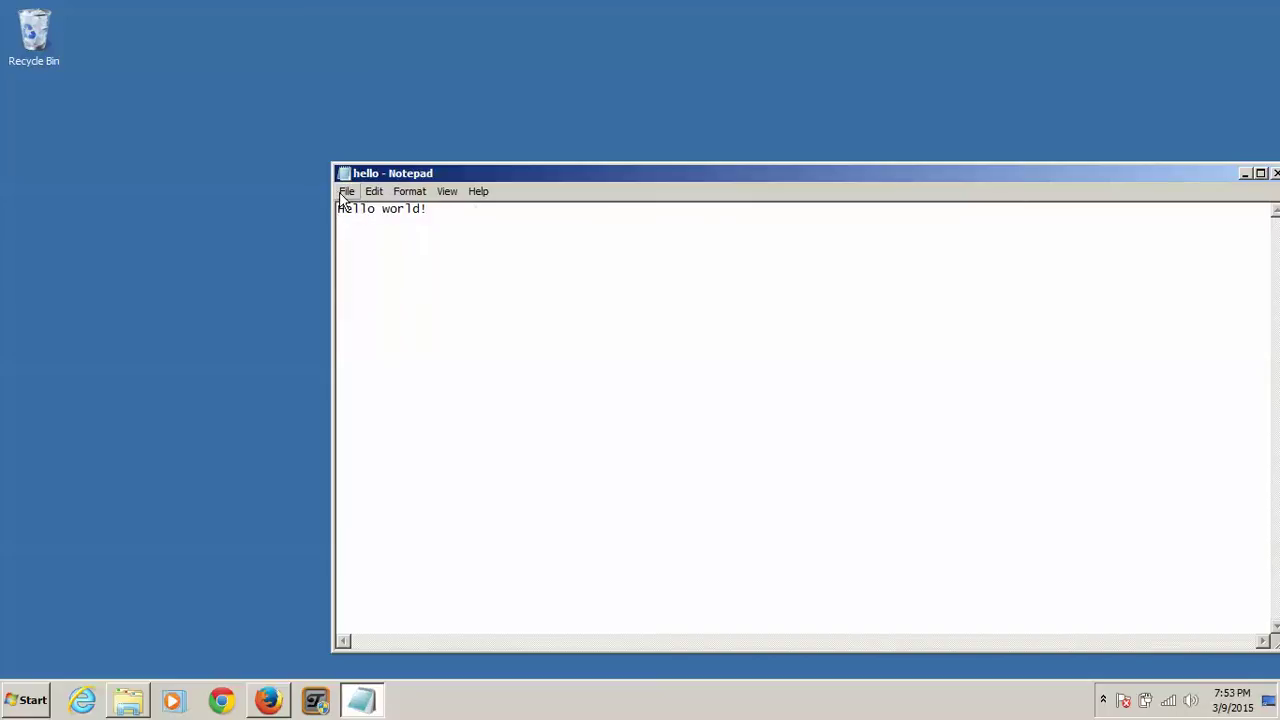
pyautogui.click(346, 191)
pyautogui.click(380, 258)
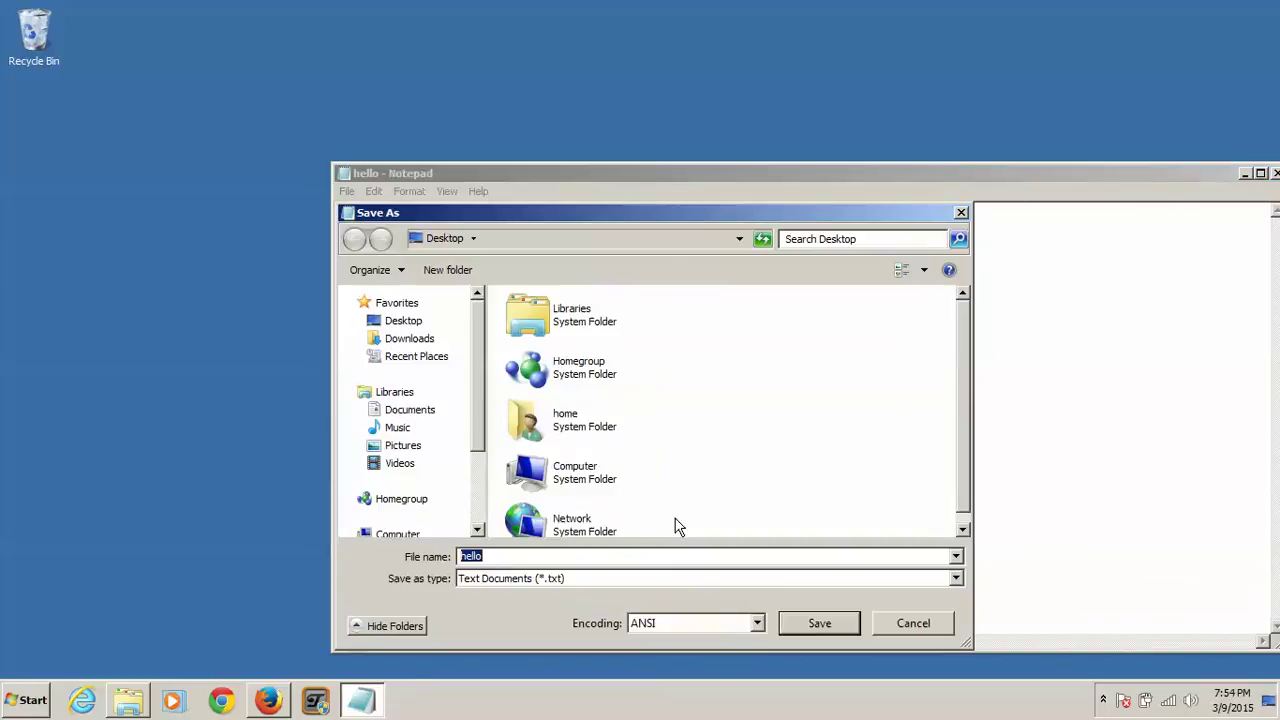
pyautogui.click(843, 628)
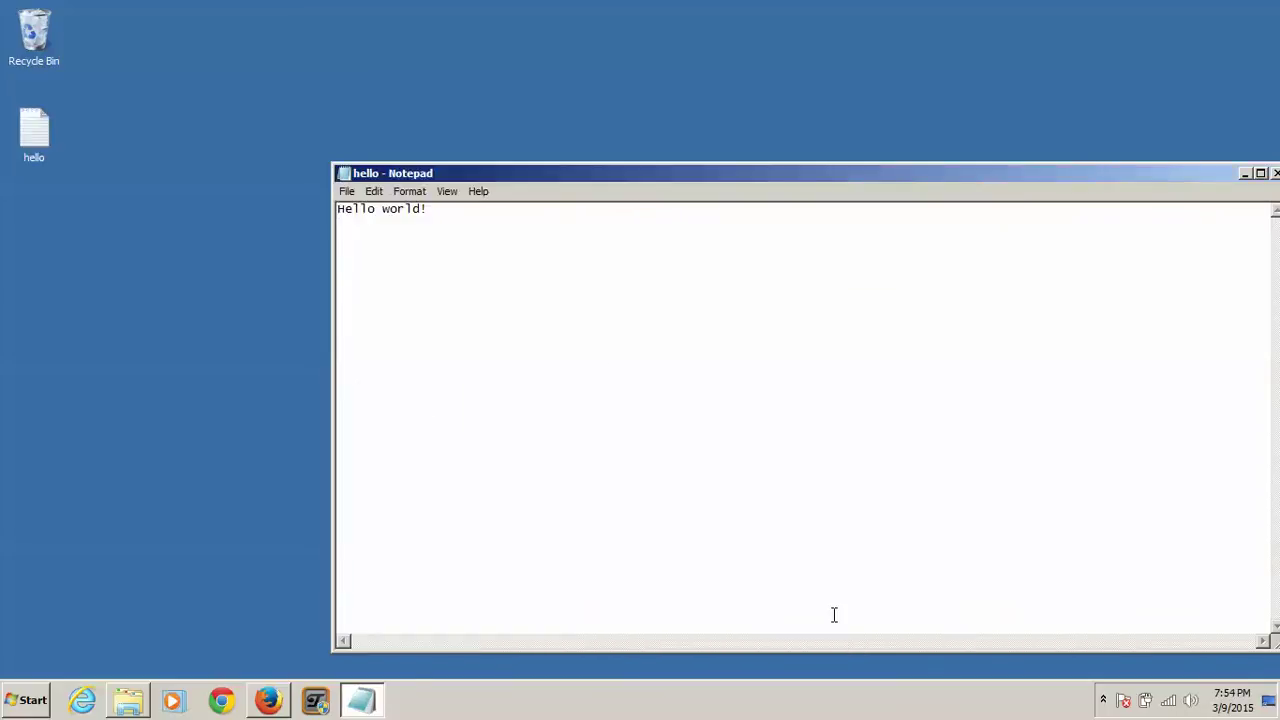
# Step: Close Notepad and reopen the saved hello file to check it
pyautogui.moveTo(583, 178); pyautogui.dragTo(254, 222)
pyautogui.click(927, 220)
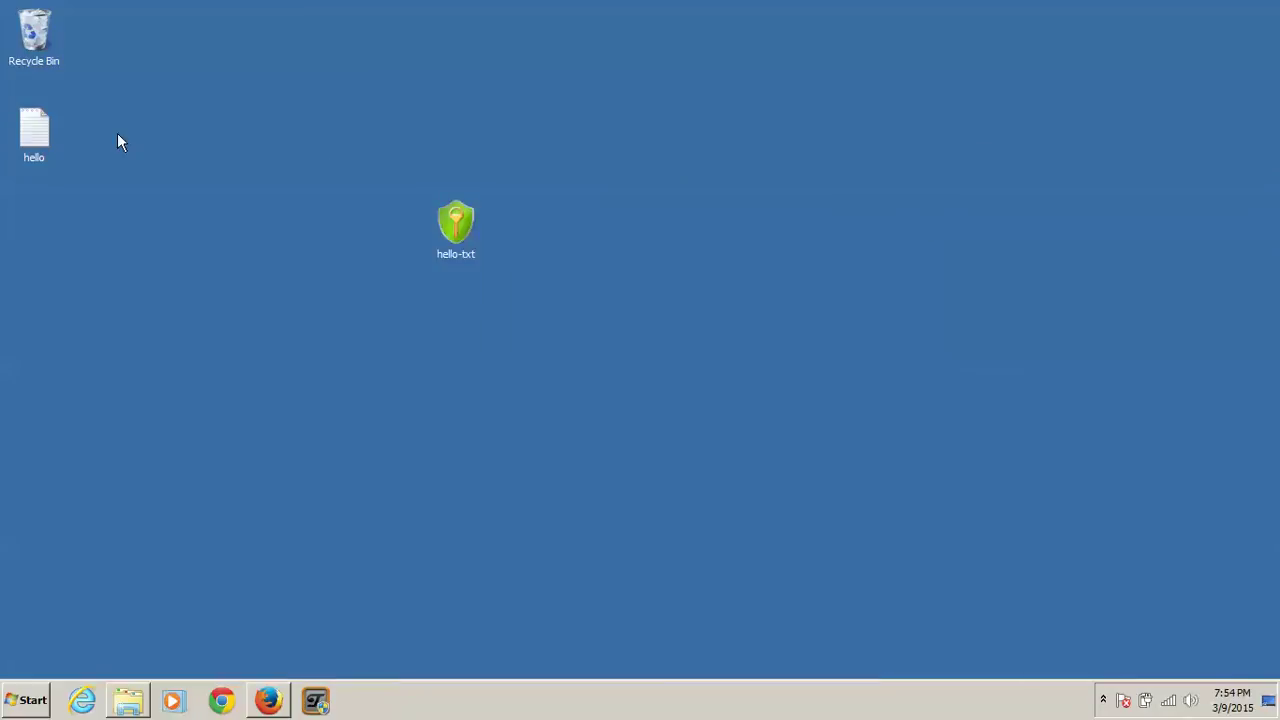
pyautogui.doubleClick(34, 128)
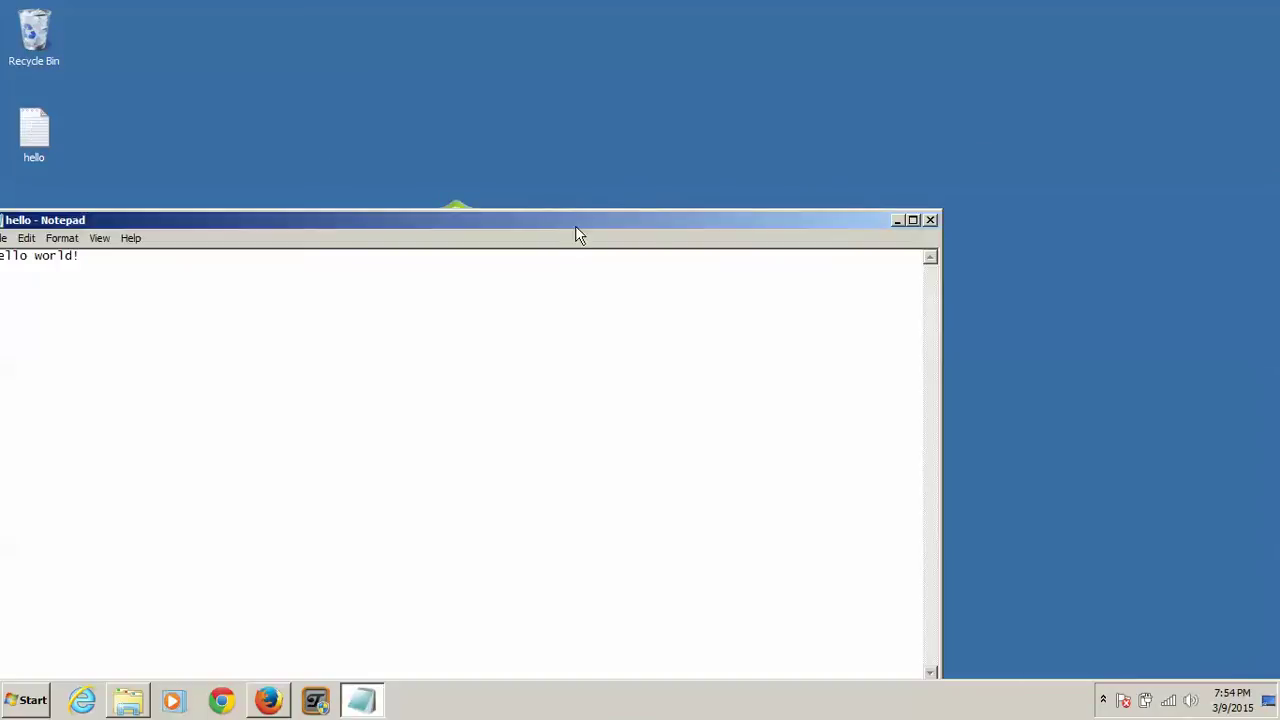
pyautogui.moveTo(577, 228); pyautogui.dragTo(770, 223)
# Step: Shred and permanently delete hello-txt.axx with AxCrypt, confirming with Yes
pyautogui.click(1124, 215)
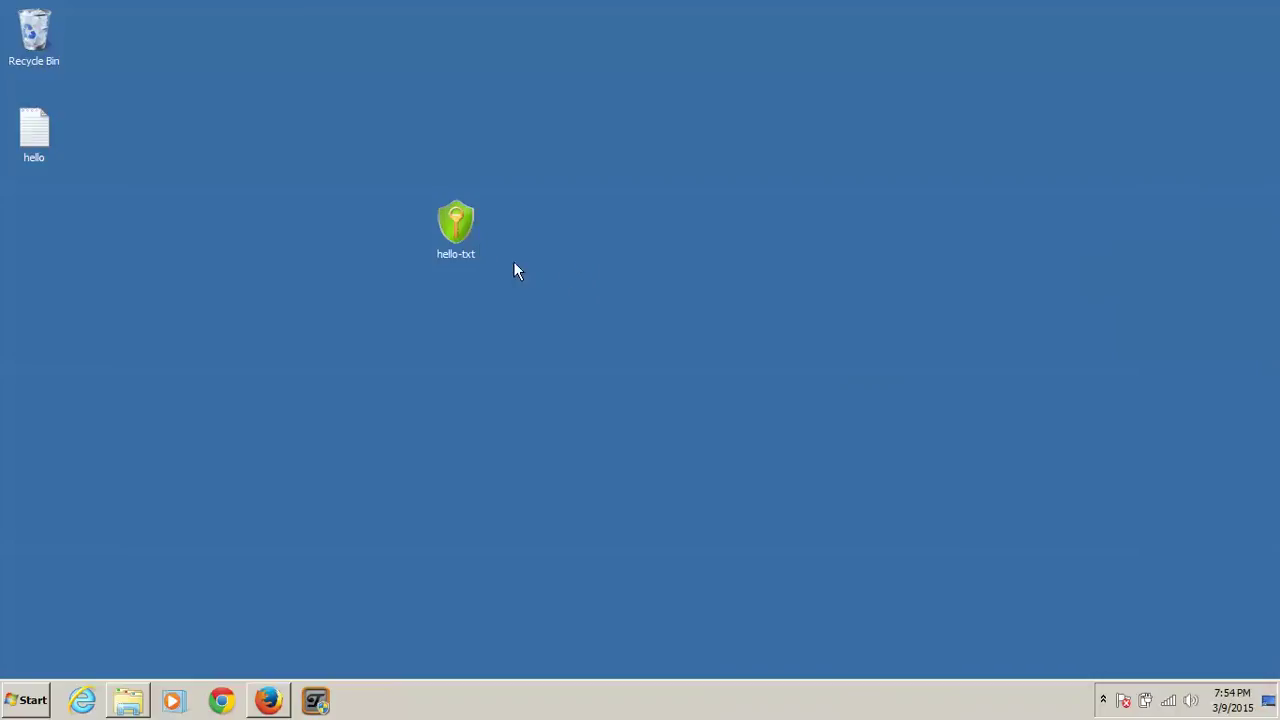
pyautogui.rightClick(441, 226)
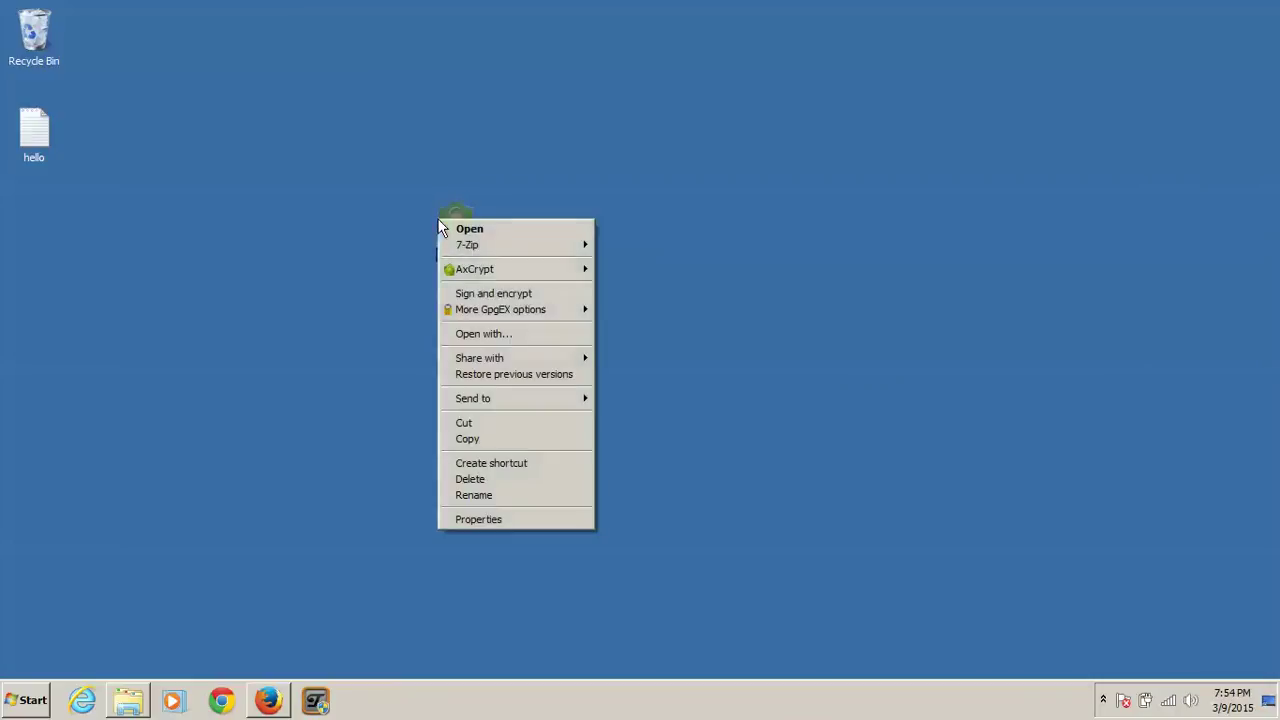
pyautogui.moveTo(525, 276)
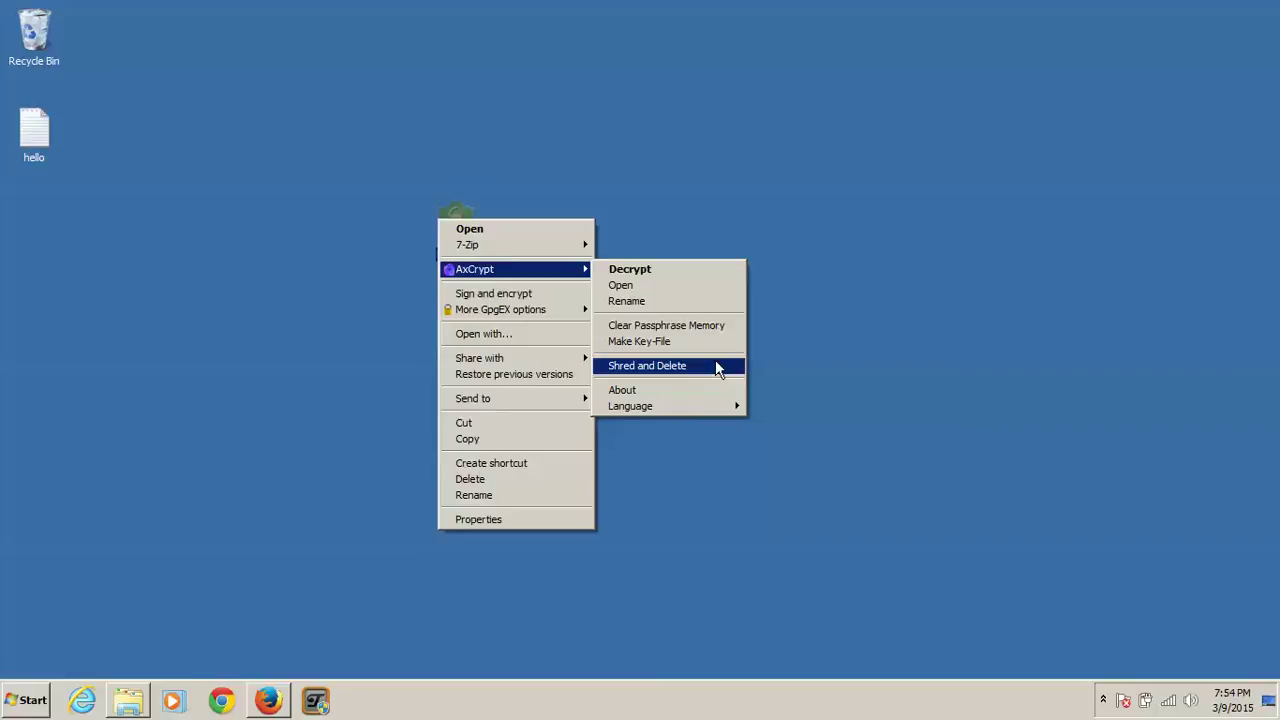
pyautogui.click(715, 365)
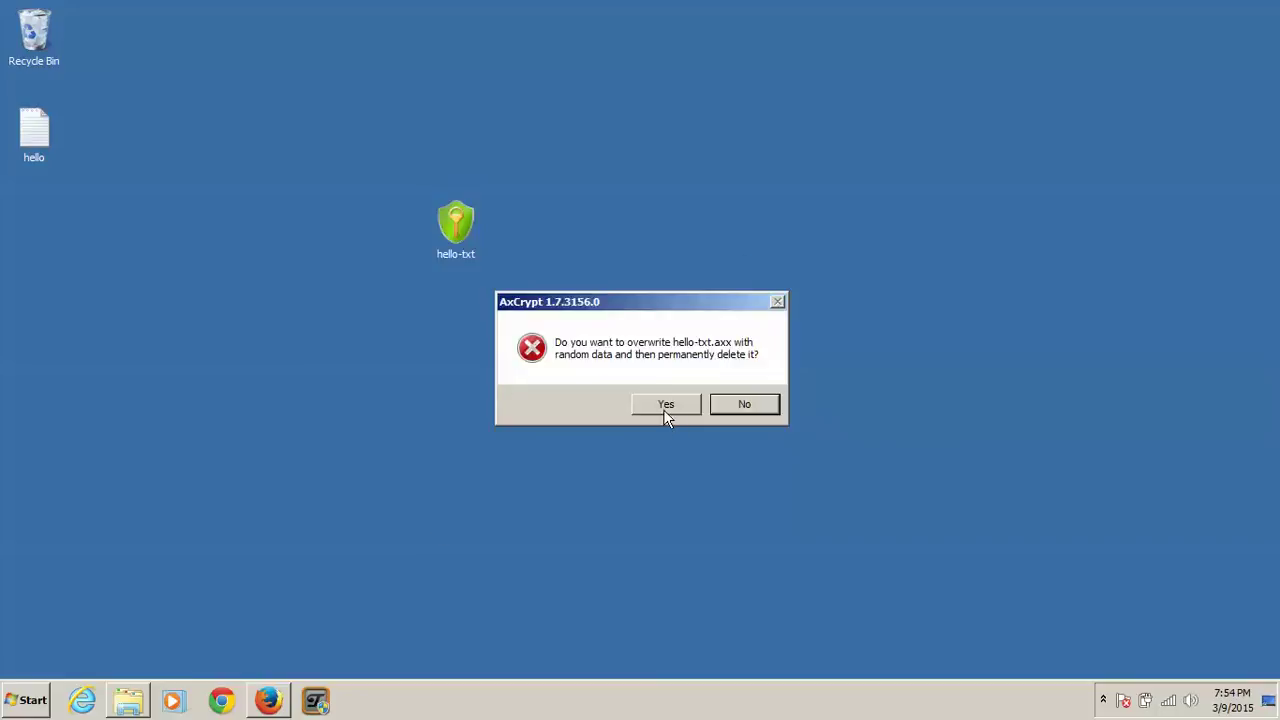
pyautogui.click(663, 406)
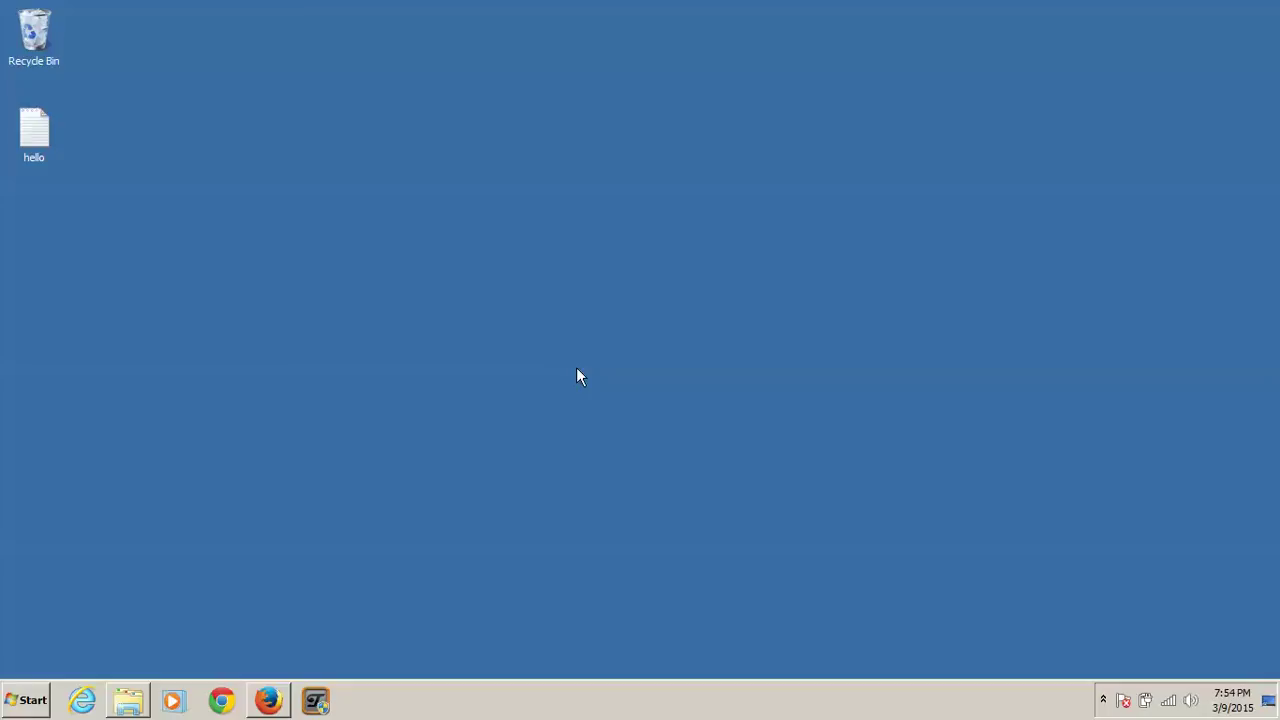
# Step: Create an encrypted copy of hello with AxCrypt, entering and verifying the passphrase
pyautogui.rightClick(29, 136)
pyautogui.moveTo(126, 228)
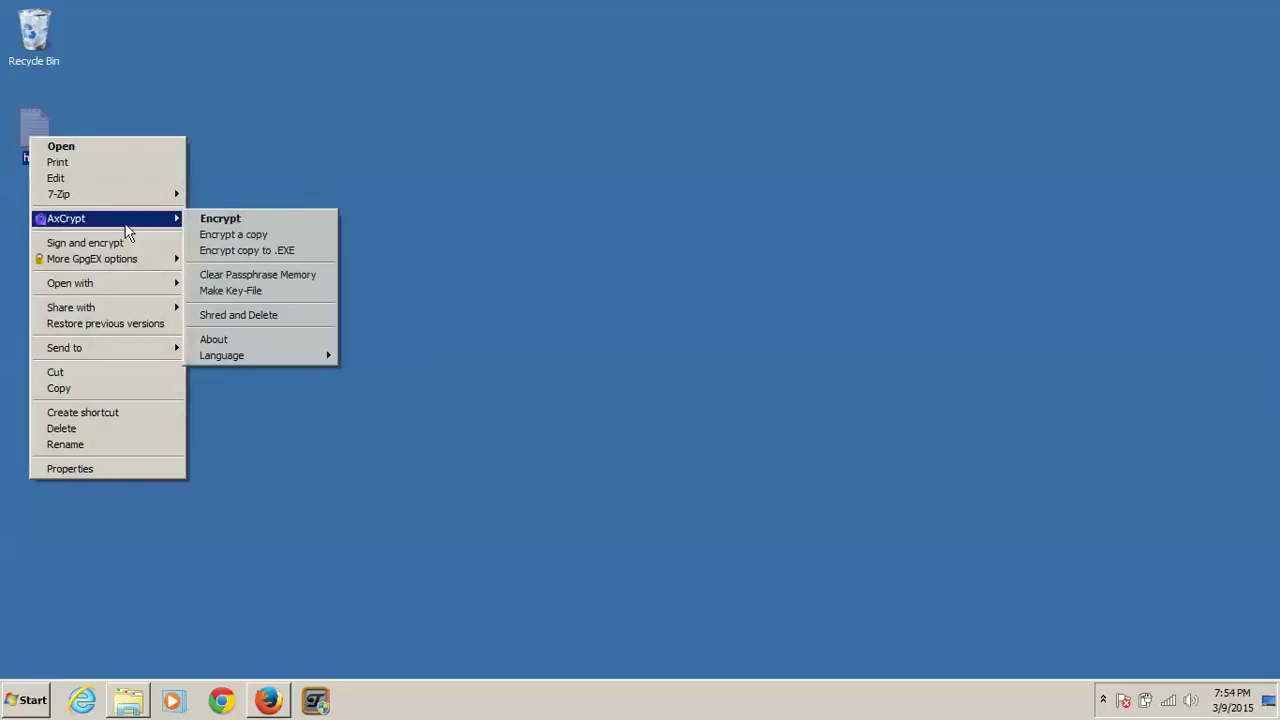
pyautogui.click(311, 238)
pyautogui.write('*****')
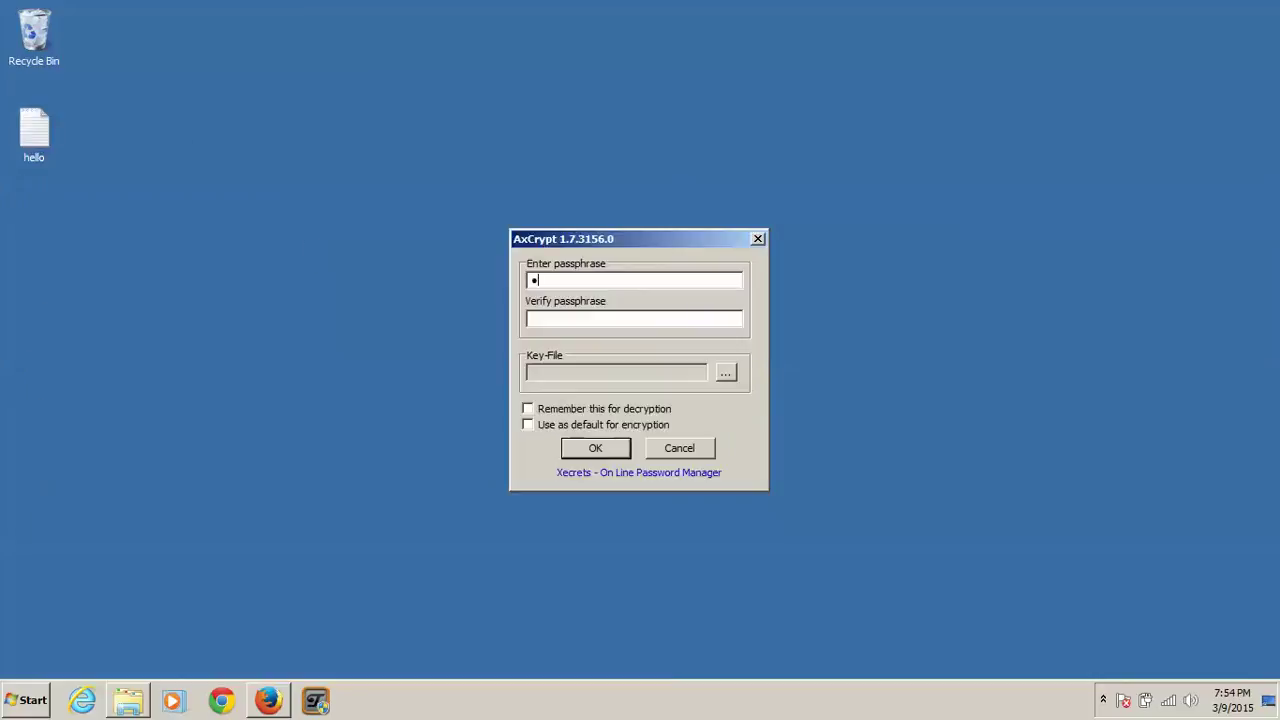
pyautogui.press('Tab')
pyautogui.write('*****')
pyautogui.click(616, 446)
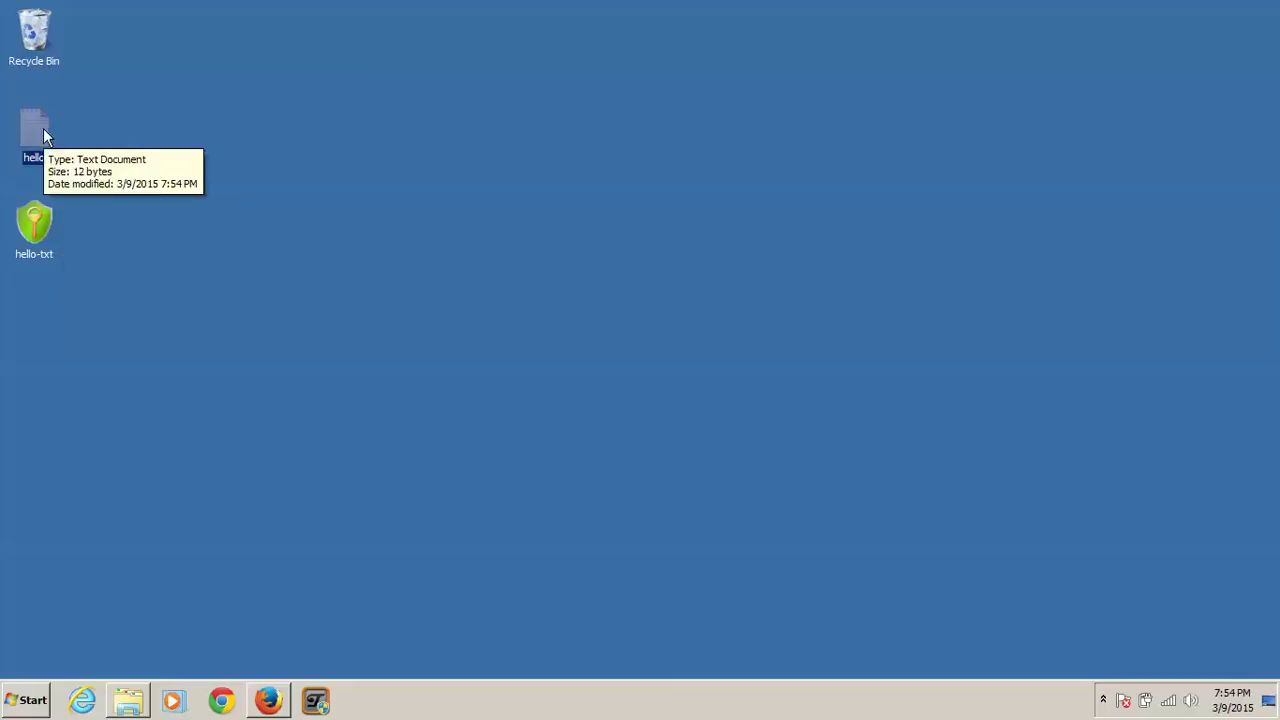
# Step: Drag the new hello-txt file to the middle of the desktop
pyautogui.moveTo(39, 204); pyautogui.dragTo(442, 317)
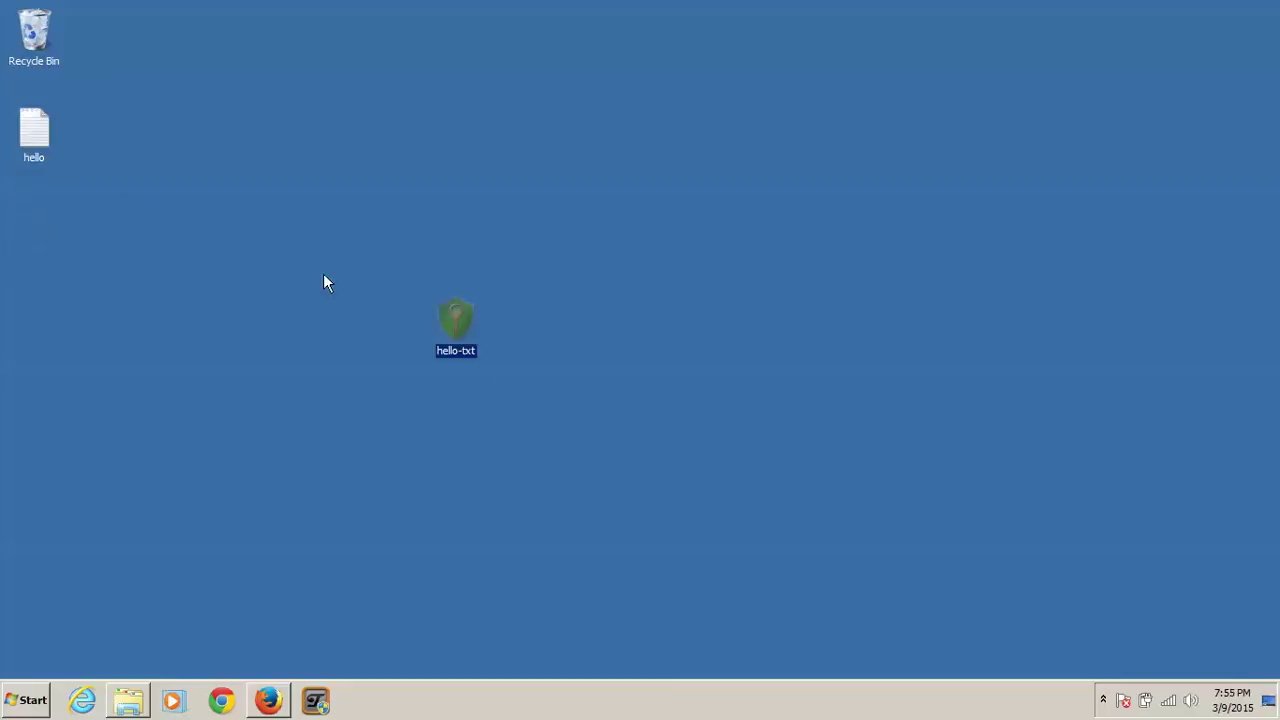
pyautogui.moveTo(350, 255); pyautogui.dragTo(638, 404)
pyautogui.moveTo(457, 320)
# Step: Scroll through the AxCrypt Main Downloads page in Firefox, then close Firefox
pyautogui.click(270, 699)
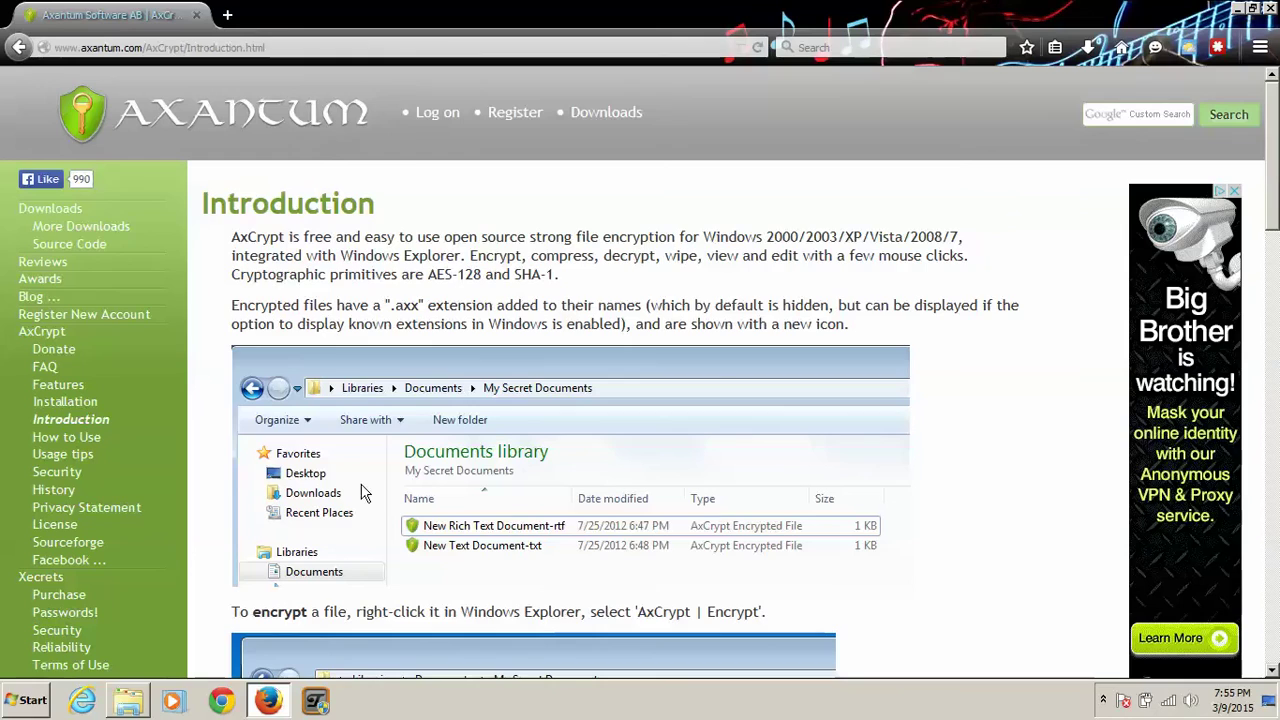
pyautogui.click(50, 208)
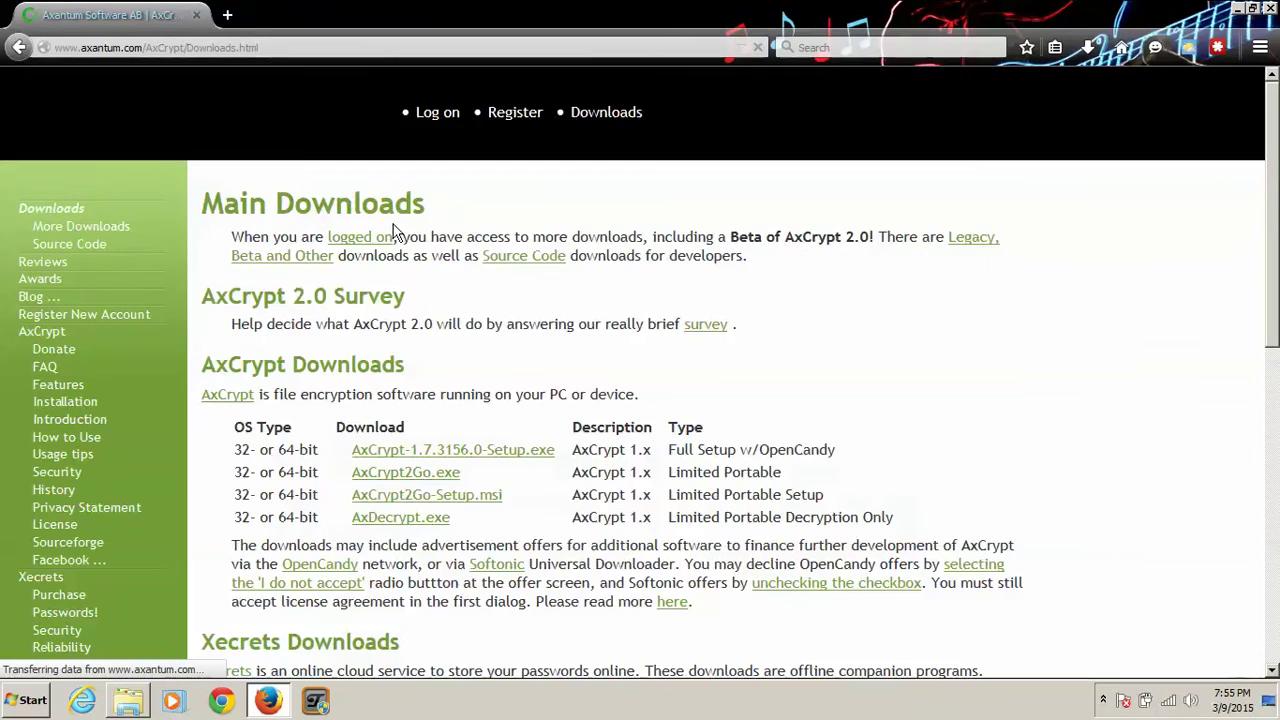
pyautogui.scroll(-2, 397, 224)
pyautogui.scroll(-6, 397, 224)
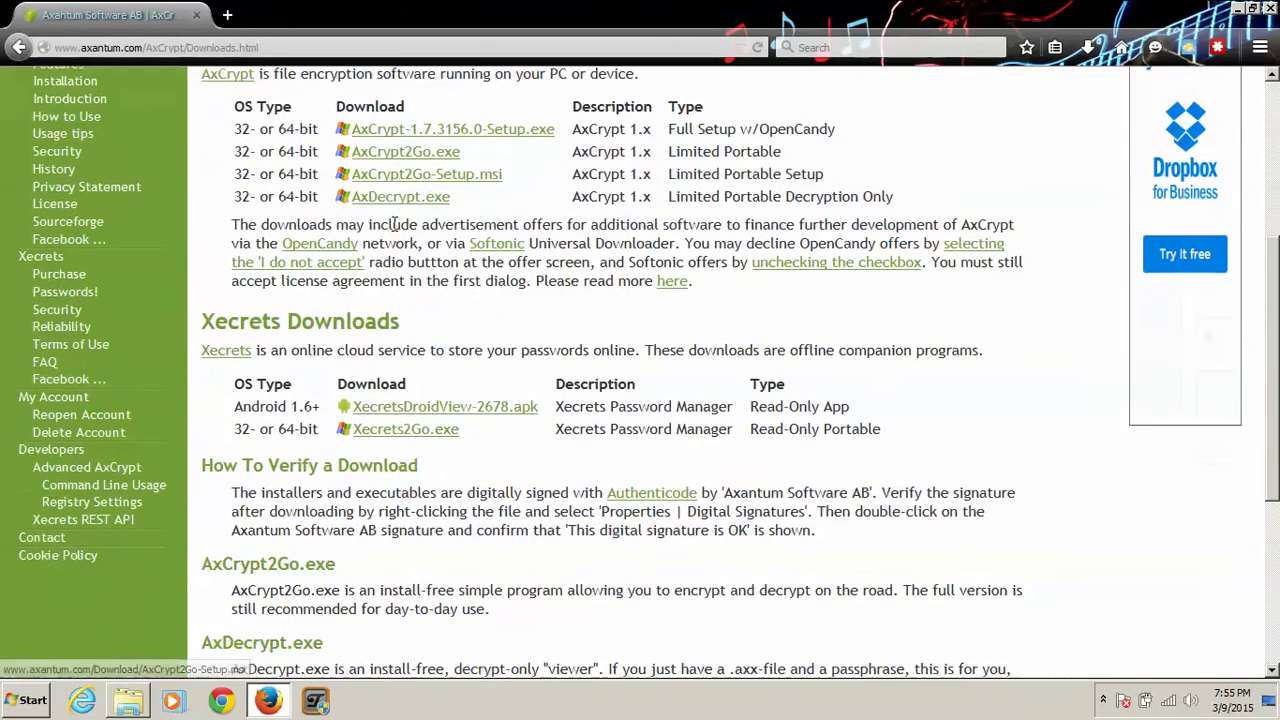
pyautogui.scroll(3, 395, 224)
pyautogui.scroll(5, 395, 224)
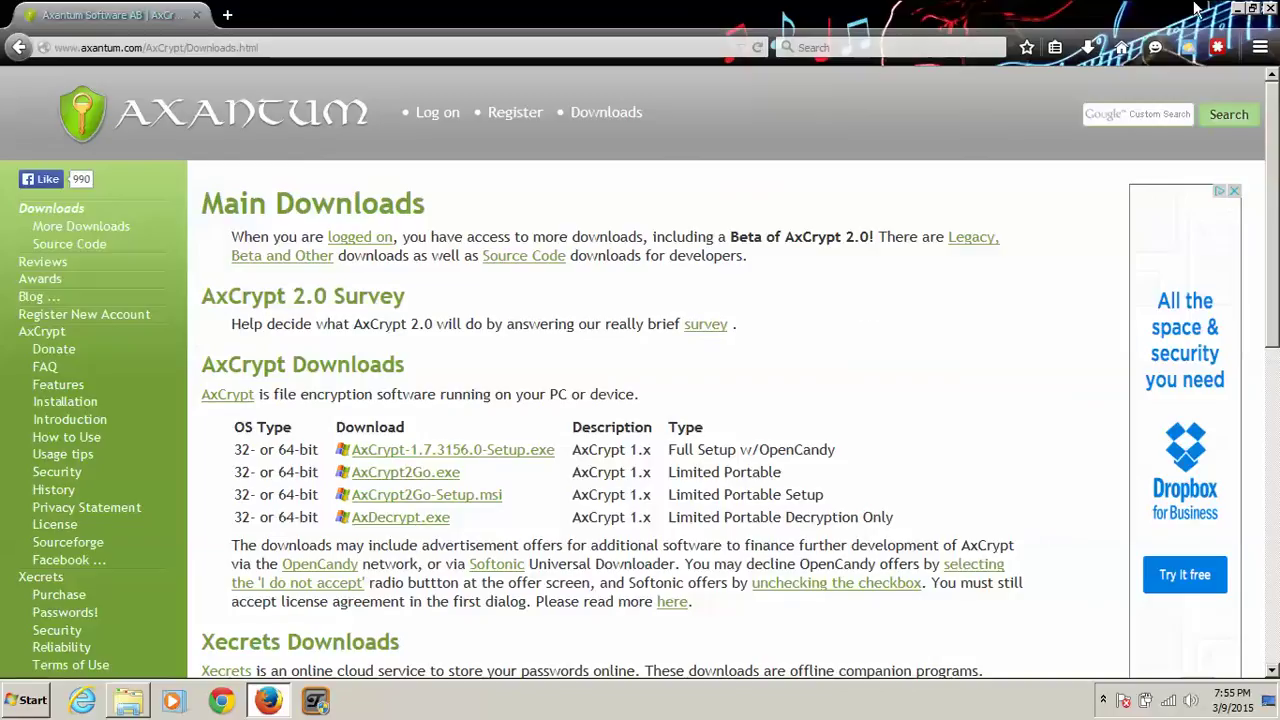
pyautogui.click(1268, 10)
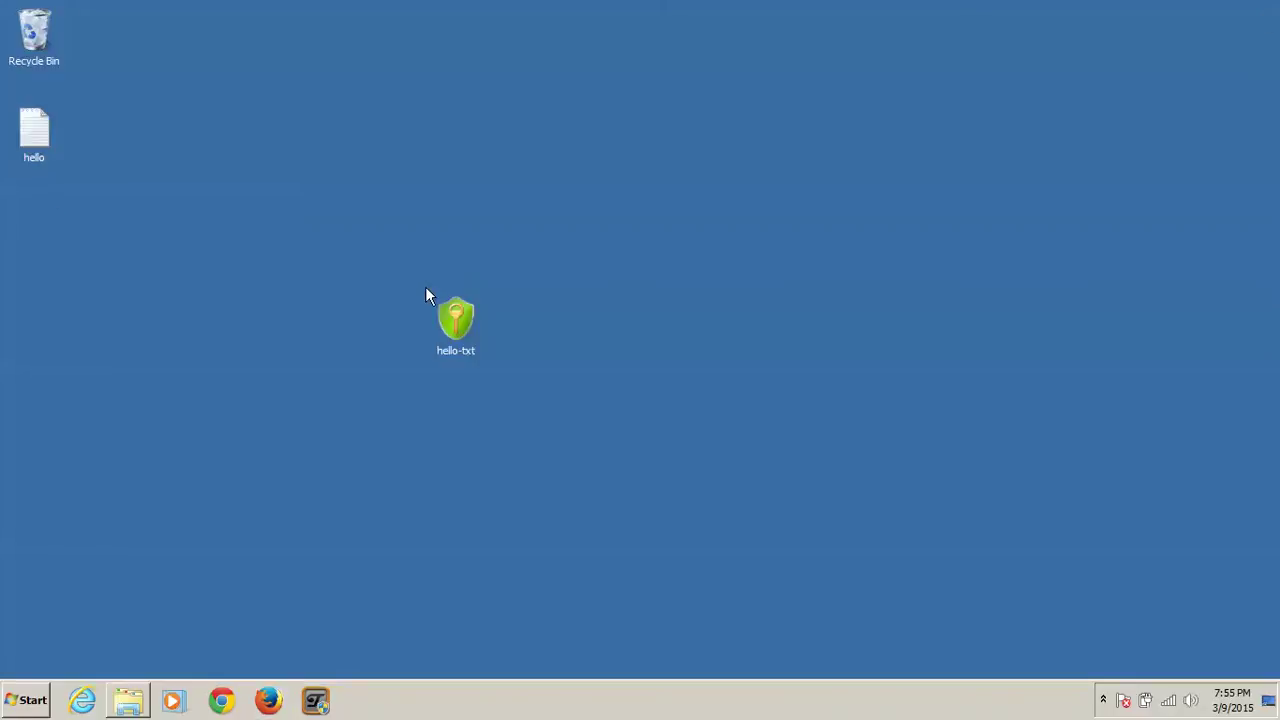